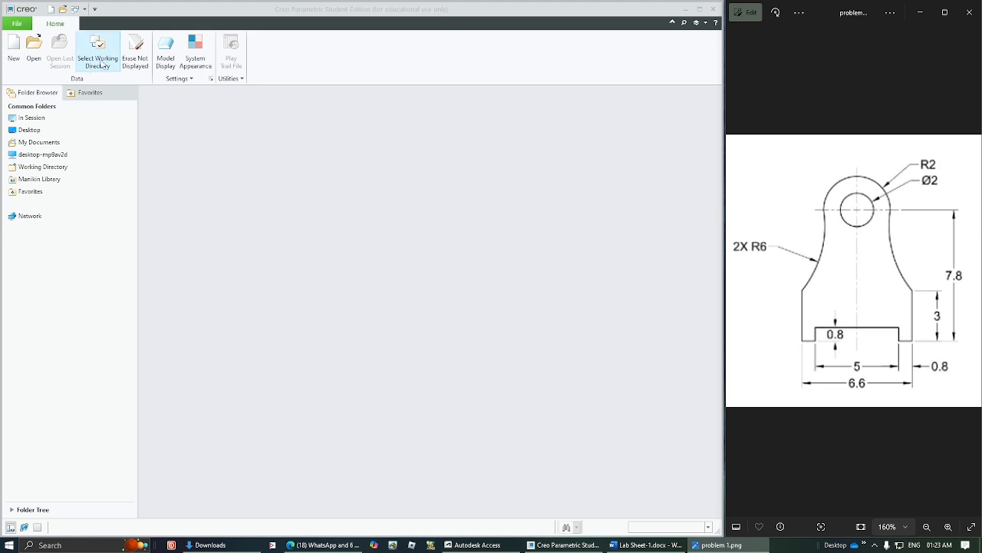
Set the working directory to the personal folder on the Desktop.
{"action": "left_click", "coordinate": [101, 52]}
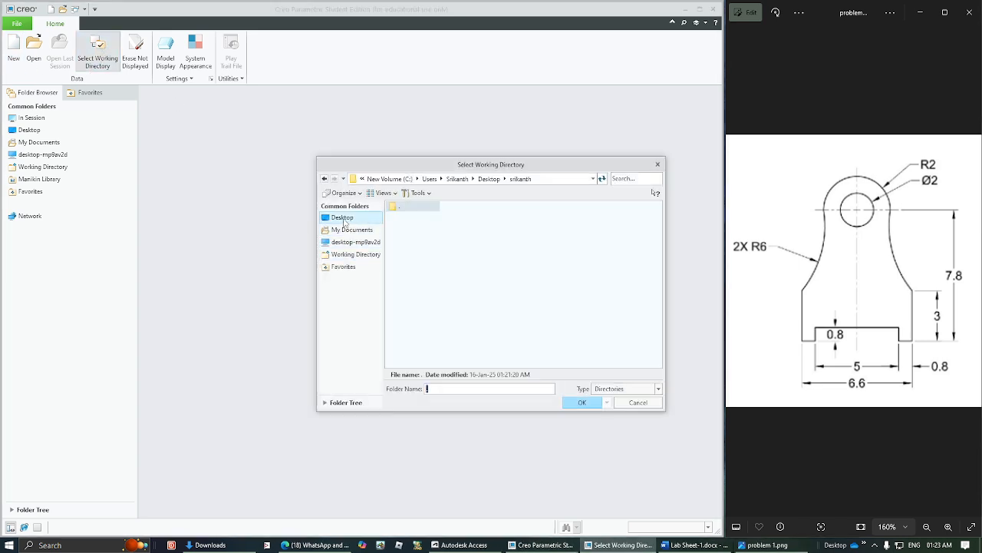
{"action": "left_click", "coordinate": [345, 220]}
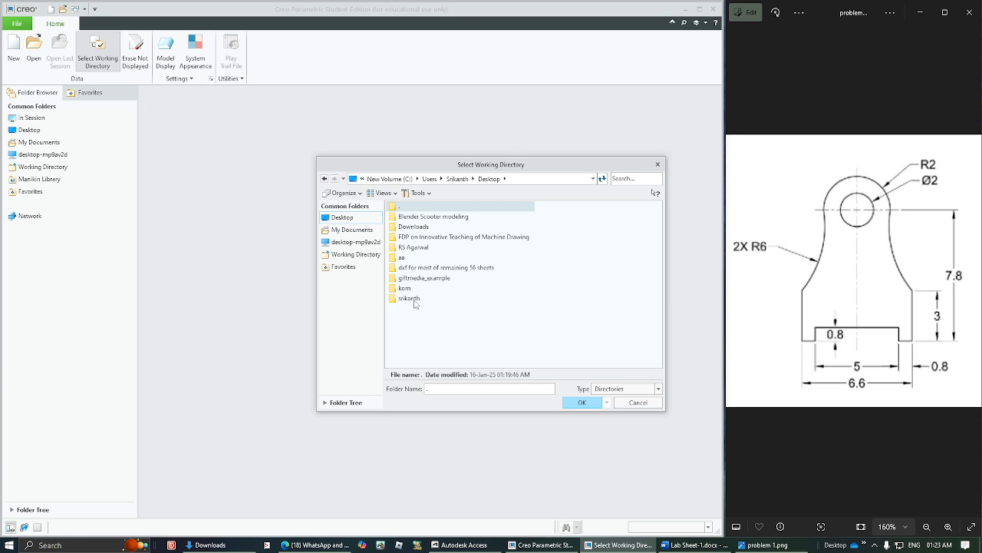
{"action": "double_click", "coordinate": [415, 302]}
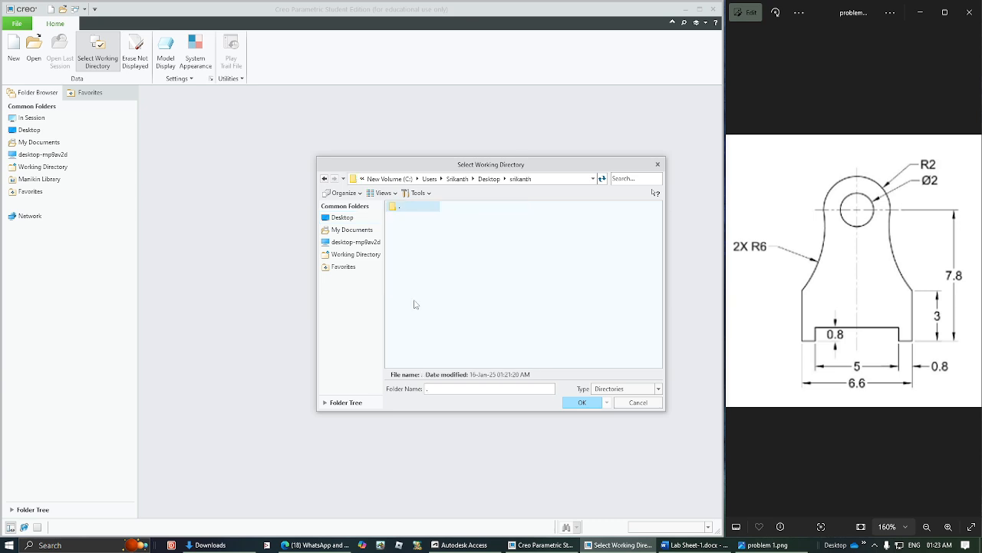
{"action": "left_click", "coordinate": [581, 403]}
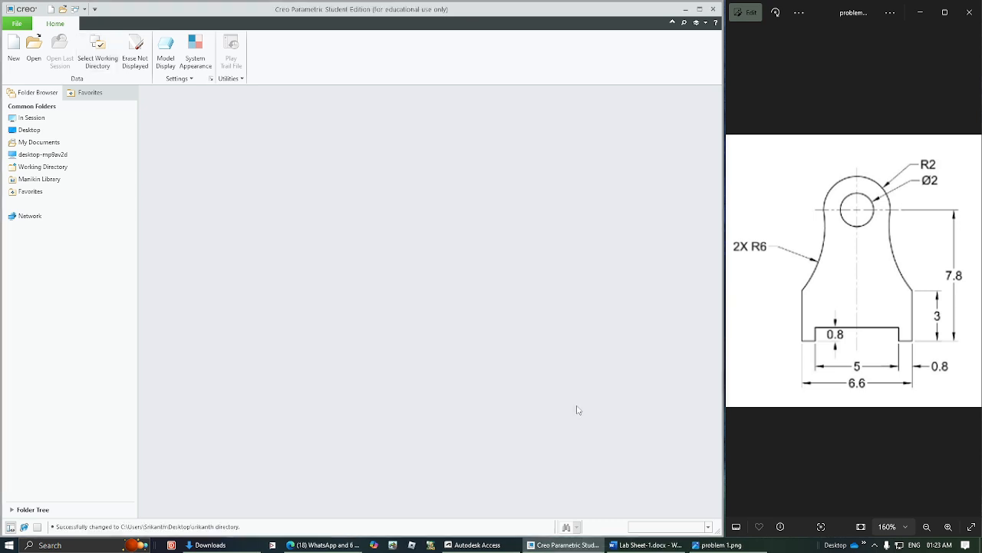
Create a new solid part named SKETCH1 using the default template.
{"action": "left_click", "coordinate": [16, 58]}
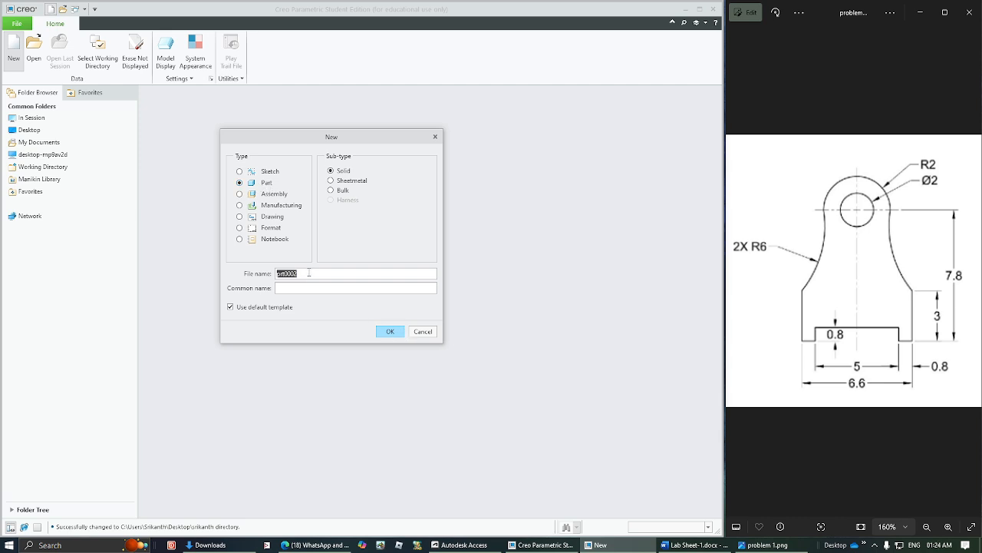
{"action": "type", "text": "sc"}
{"action": "left_click", "coordinate": [390, 331]}
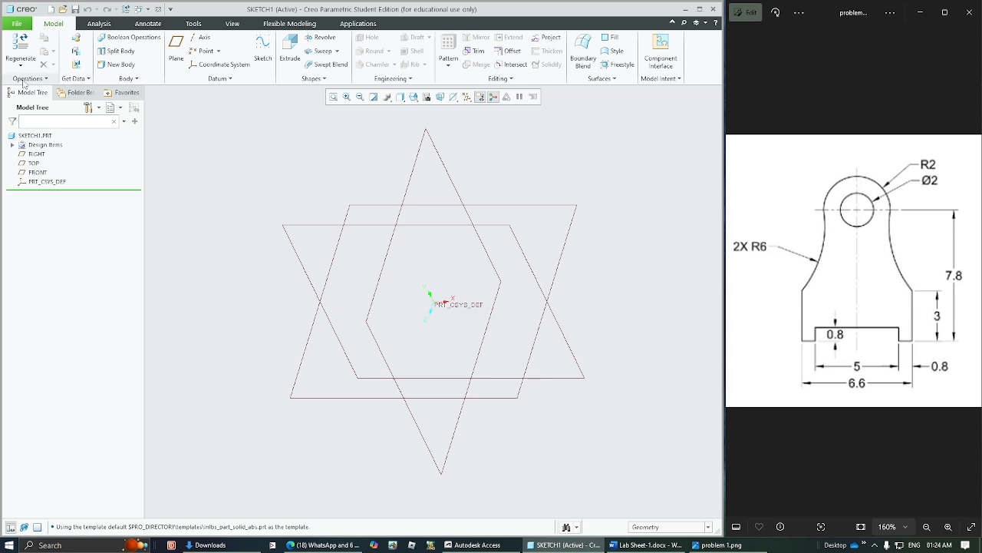
Start a sketch on the FRONT plane with RIGHT as the right-facing reference, and orient the view parallel to the screen.
{"action": "left_click", "coordinate": [37, 172]}
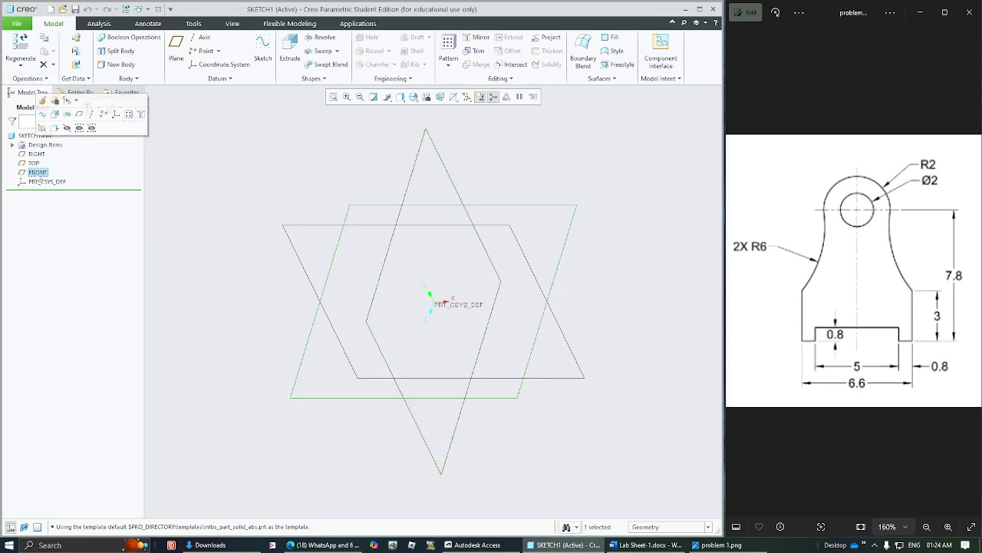
{"action": "left_click", "coordinate": [349, 183]}
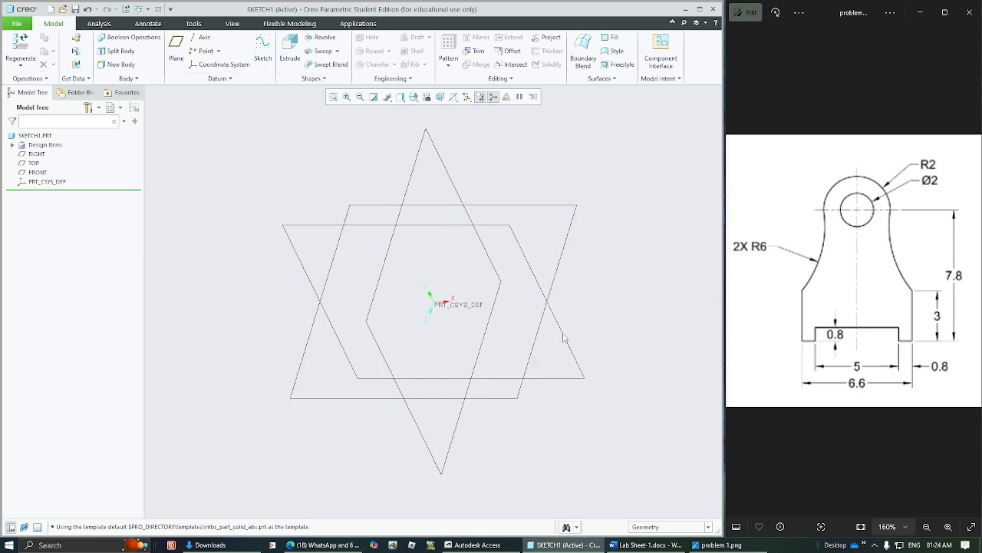
{"action": "left_click", "coordinate": [263, 46]}
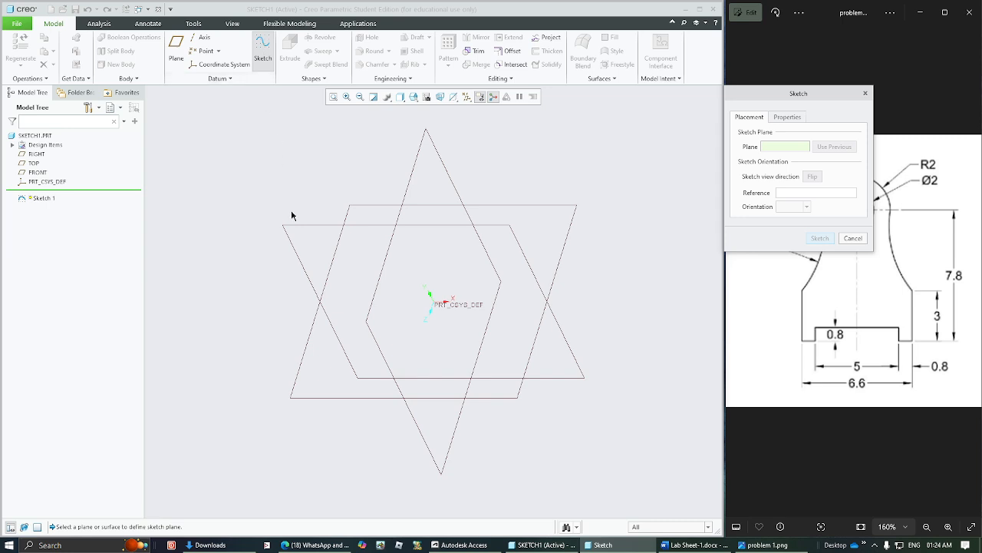
{"action": "left_click", "coordinate": [298, 229]}
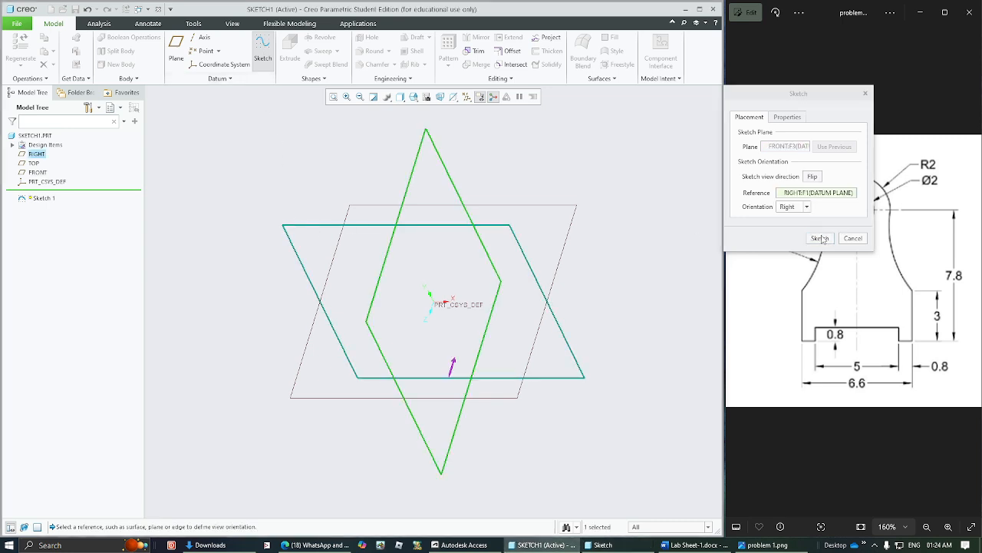
{"action": "left_click", "coordinate": [820, 238]}
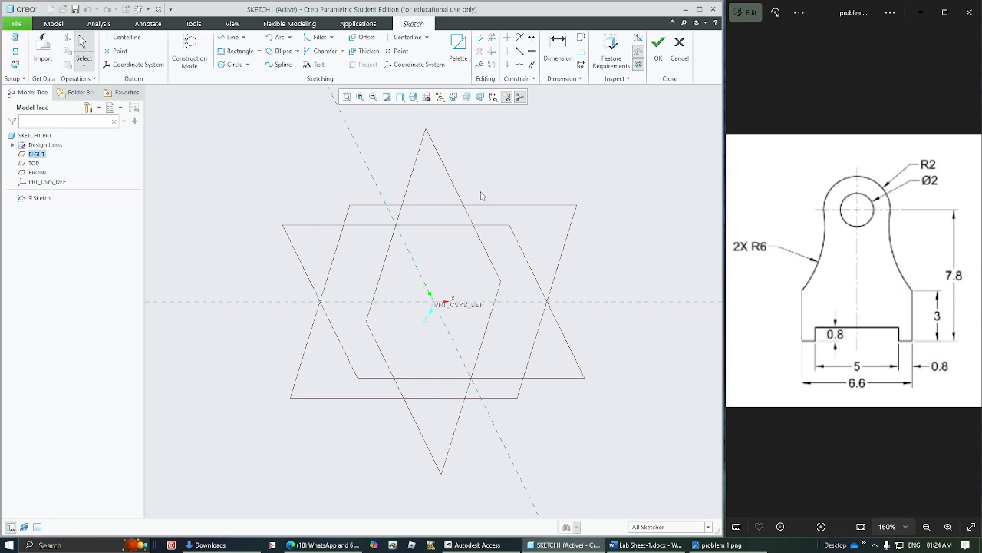
{"action": "left_click", "coordinate": [452, 98]}
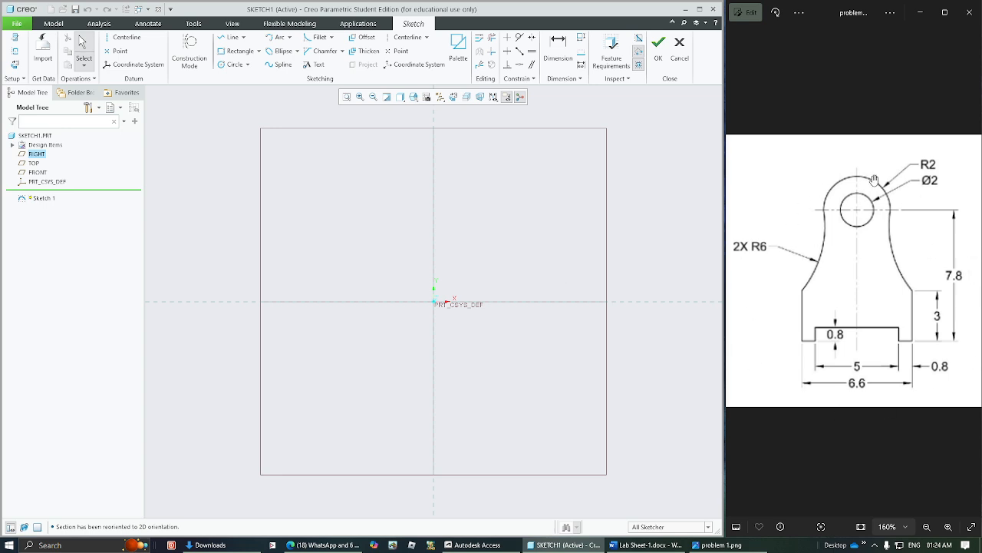
Sketch two concentric circles about 59 and 93 in diameter, centred on the vertical reference about 159 above the origin.
{"action": "left_click", "coordinate": [231, 64]}
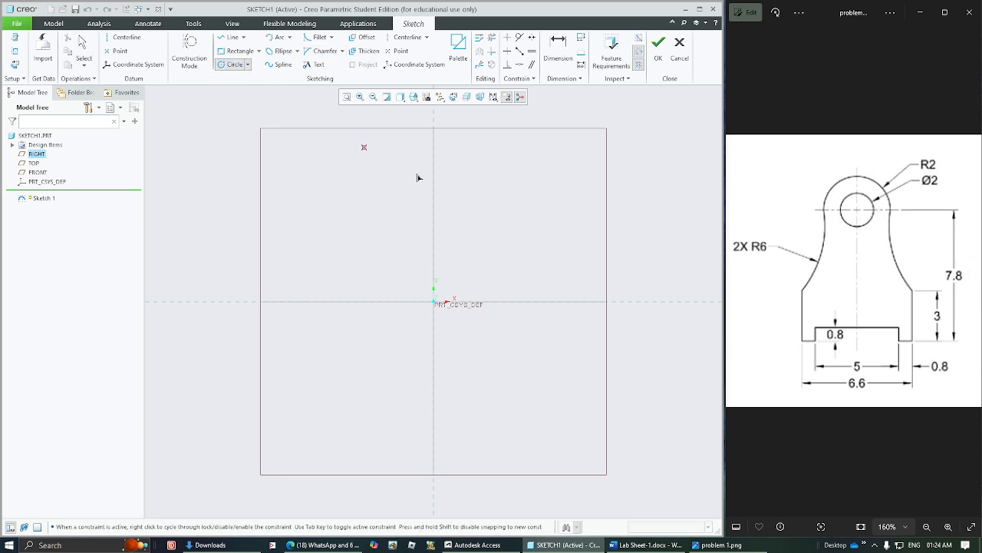
{"action": "left_click", "coordinate": [434, 192]}
{"action": "left_click", "coordinate": [453, 204]}
{"action": "left_click", "coordinate": [433, 192]}
{"action": "left_click", "coordinate": [463, 201]}
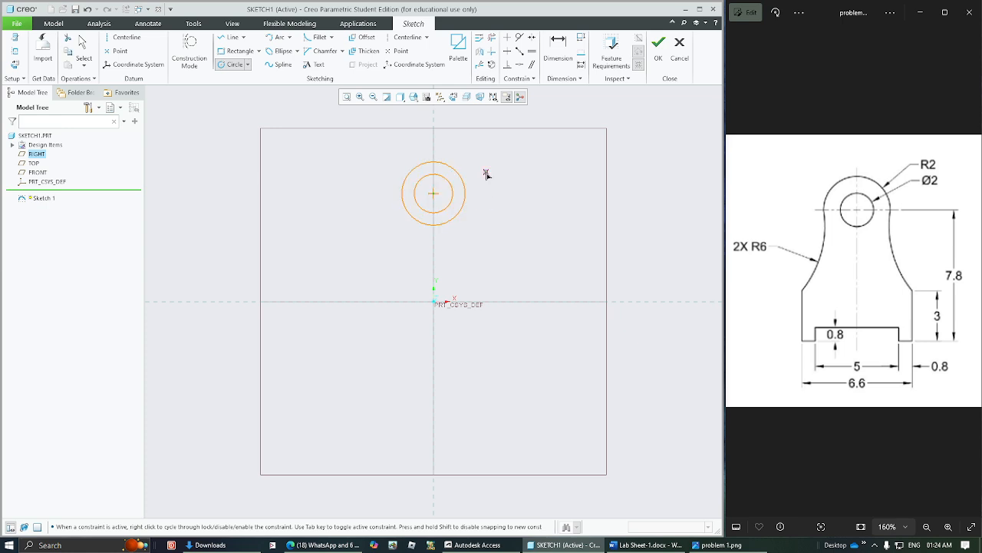
{"action": "middle_click", "coordinate": [487, 174]}
Set the outer circle's diameter to 2 and the inner circle's diameter to 4.
{"action": "double_click", "coordinate": [384, 168]}
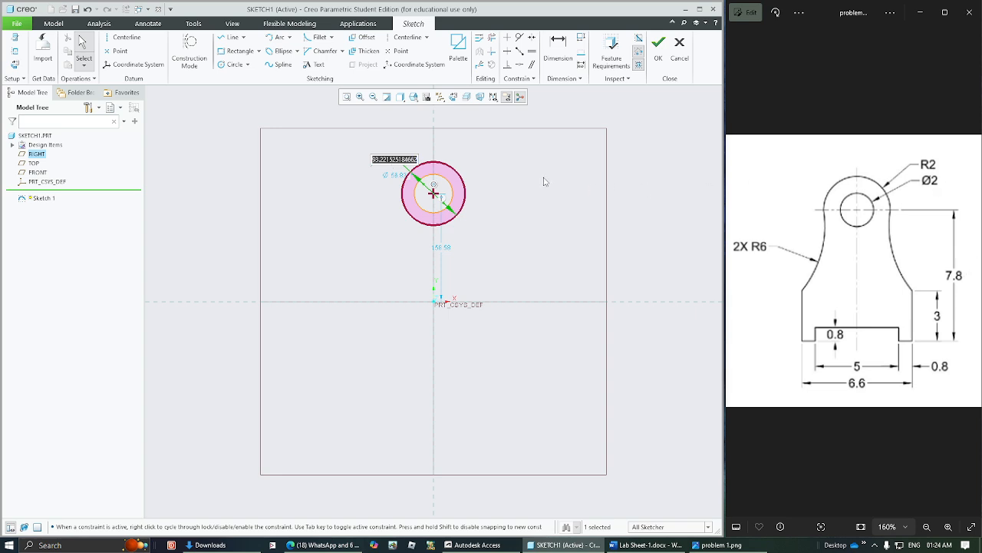
{"action": "type", "text": "2"}
{"action": "key", "text": "Return"}
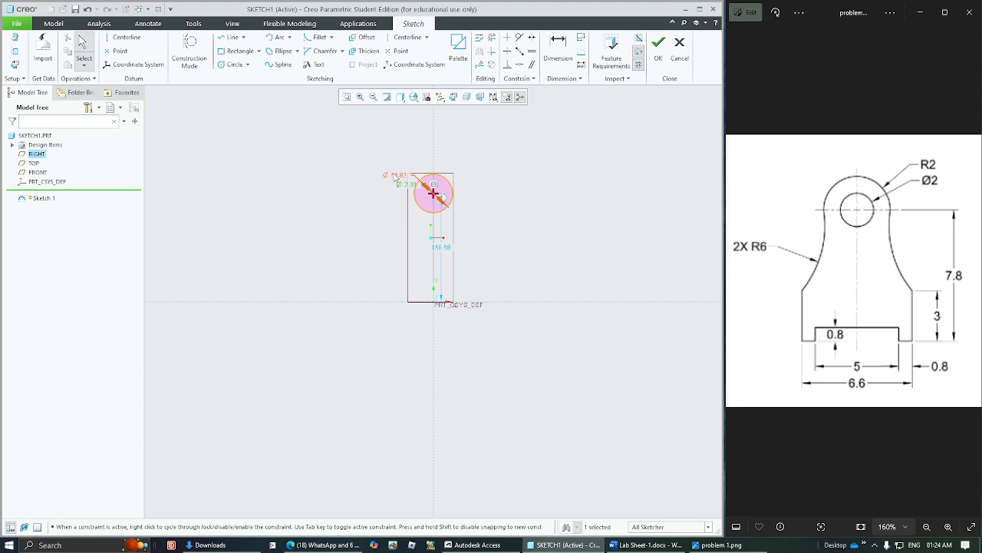
{"action": "double_click", "coordinate": [395, 179]}
{"action": "type", "text": "4"}
{"action": "key", "text": "Return"}
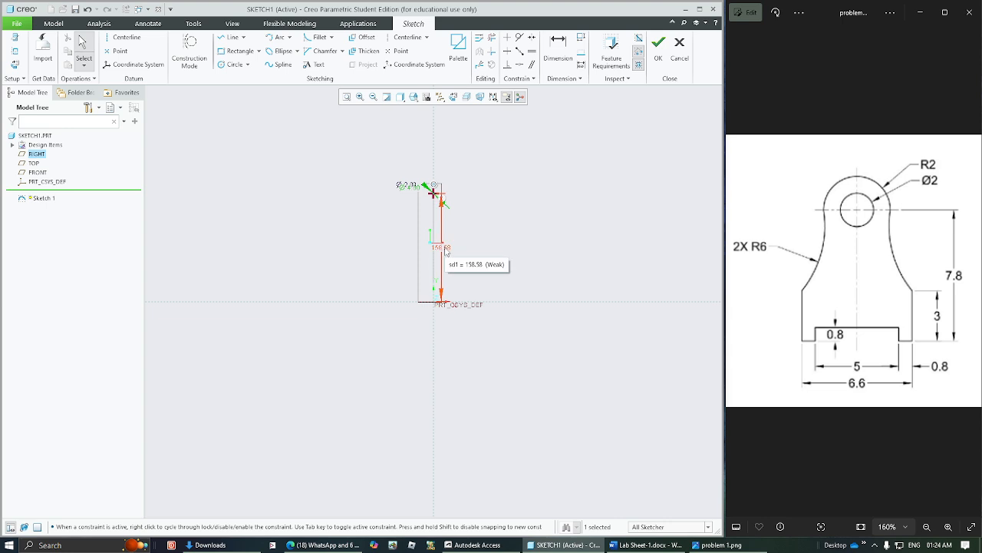
Set the circles' centre height above the horizontal reference to 7.8.
{"action": "double_click", "coordinate": [443, 248]}
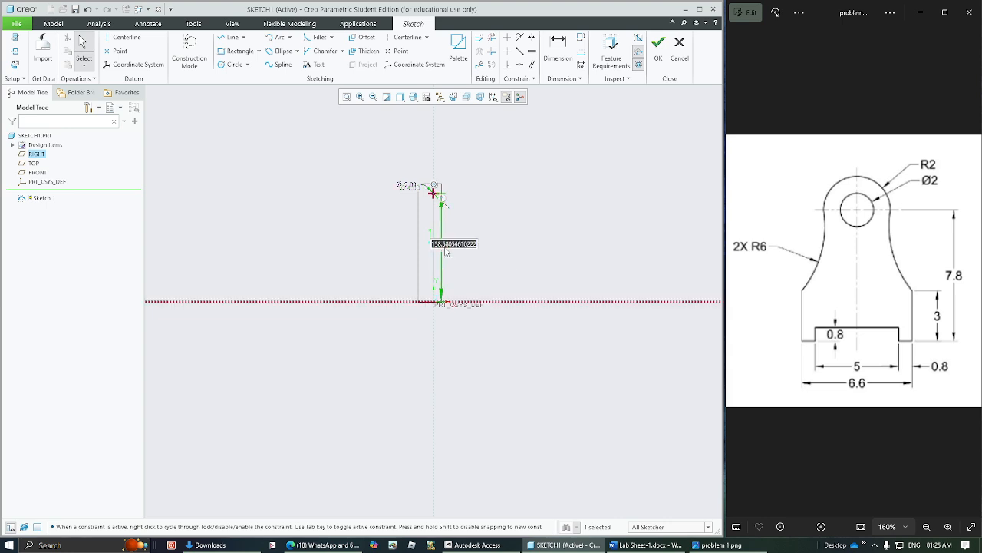
{"action": "type", "text": "7.8"}
{"action": "key", "text": "Return"}
{"action": "left_click", "coordinate": [482, 272]}
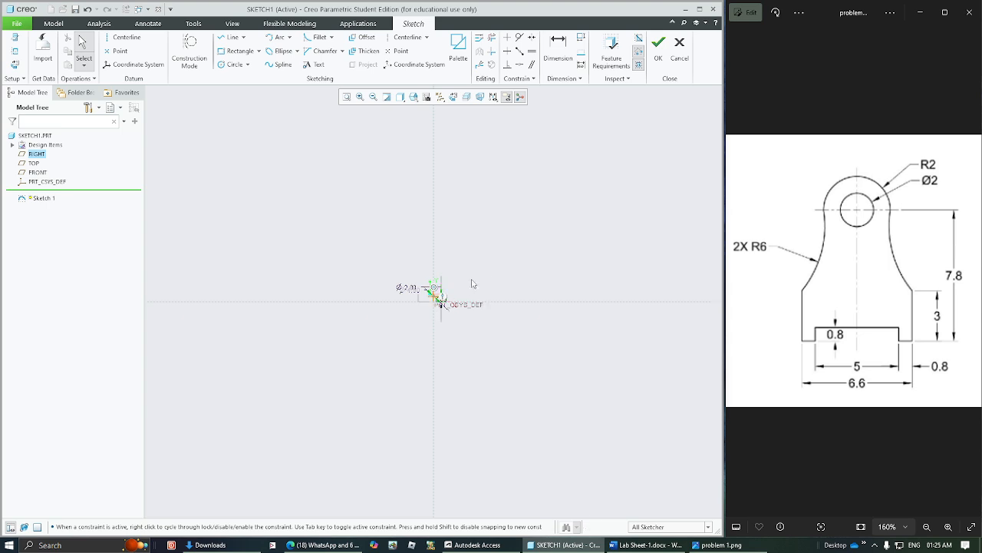
Reposition the two diameter dimensions close to the circles and refit the sketch in view.
{"action": "left_click", "coordinate": [346, 96]}
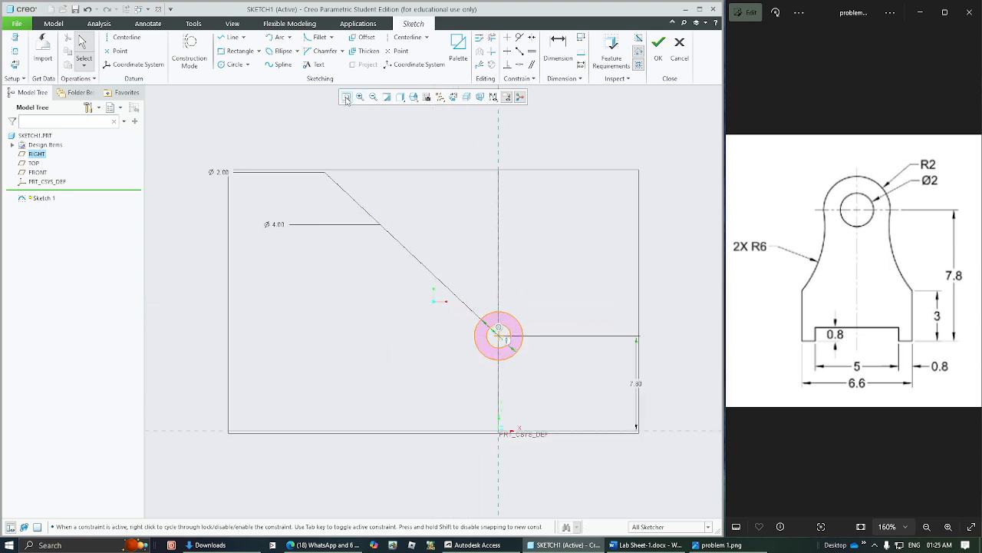
{"action": "left_click_drag", "start_coordinate": [272, 224], "coordinate": [529, 300]}
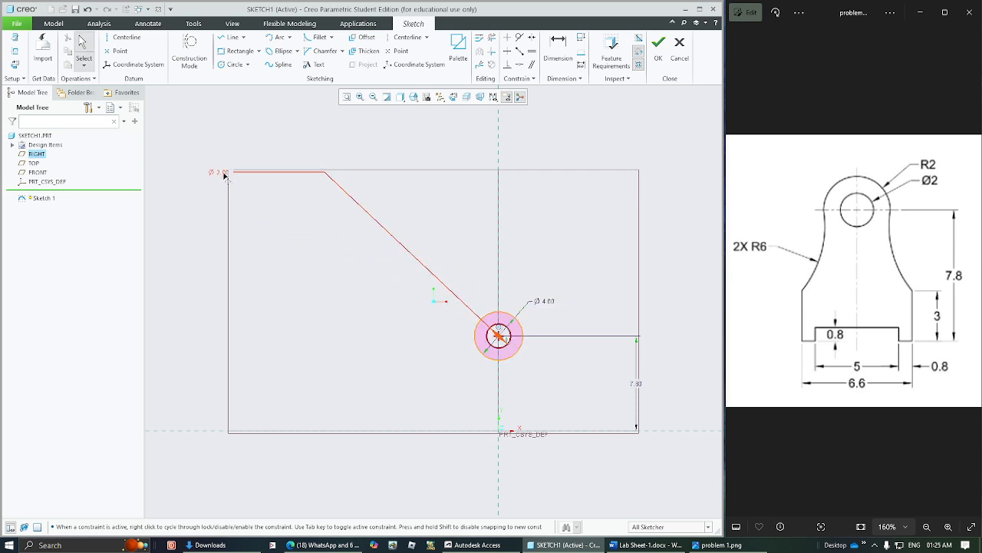
{"action": "left_click_drag", "start_coordinate": [224, 173], "coordinate": [465, 298]}
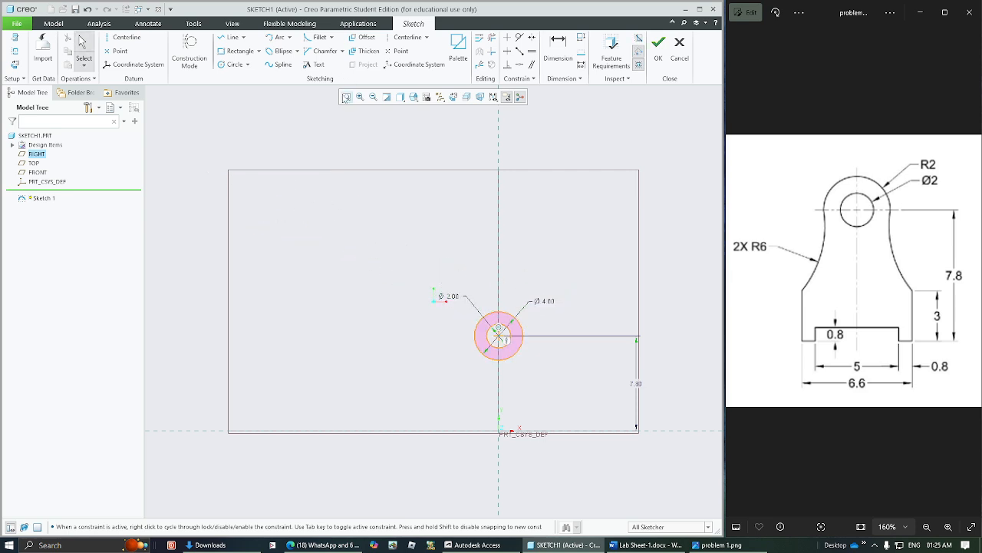
{"action": "left_click", "coordinate": [347, 97]}
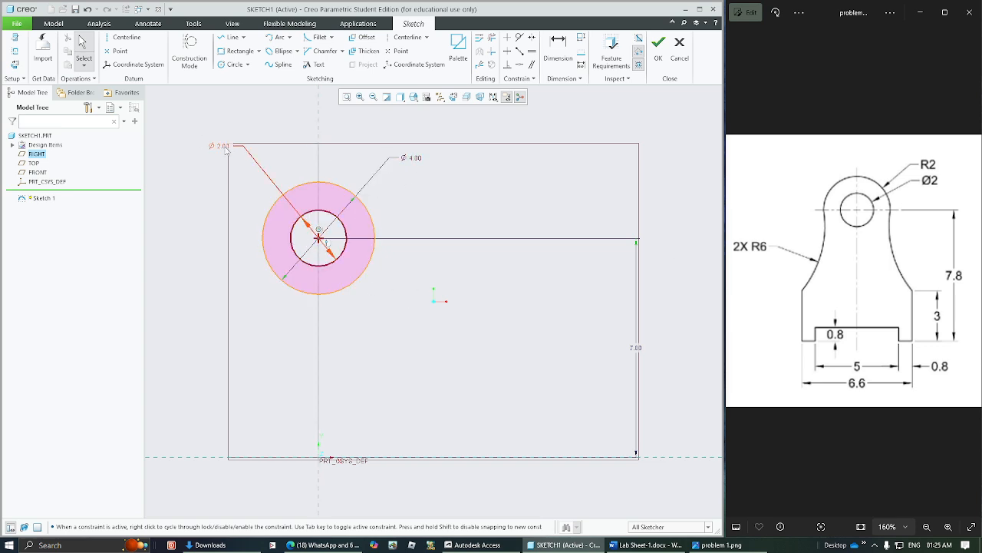
Sketch the left foot as connected lines: an outer vertical about 3.5 tall, a base on the horizontal reference, and an inner vertical about 1.5.
{"action": "left_click", "coordinate": [229, 36]}
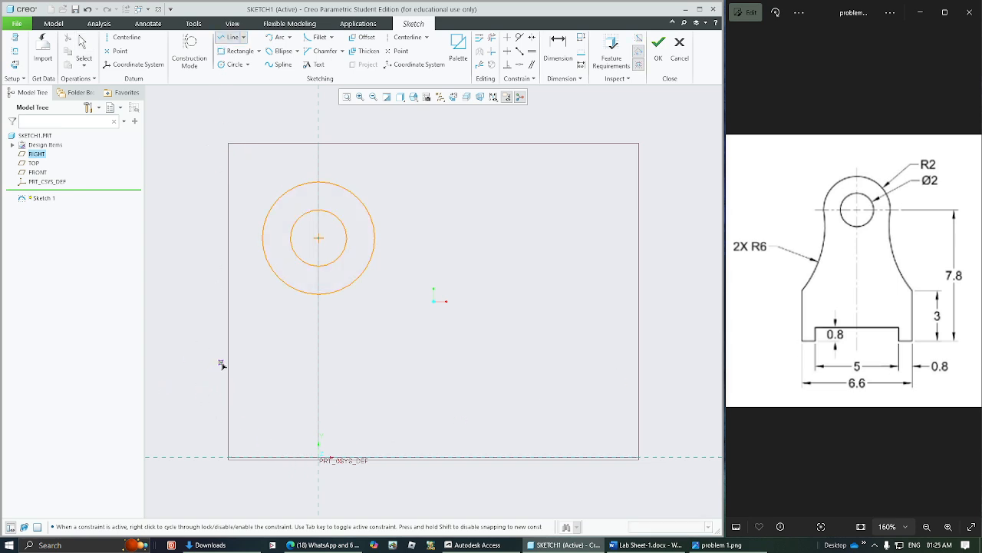
{"action": "left_click", "coordinate": [224, 458]}
{"action": "left_click", "coordinate": [256, 459]}
{"action": "left_click", "coordinate": [257, 416]}
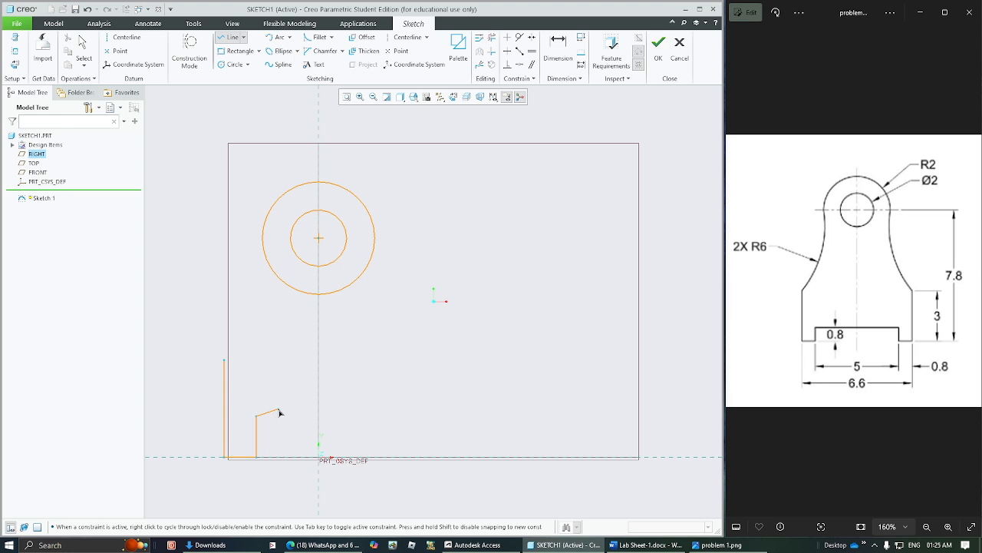
{"action": "middle_click", "coordinate": [279, 413]}
{"action": "middle_click", "coordinate": [279, 413]}
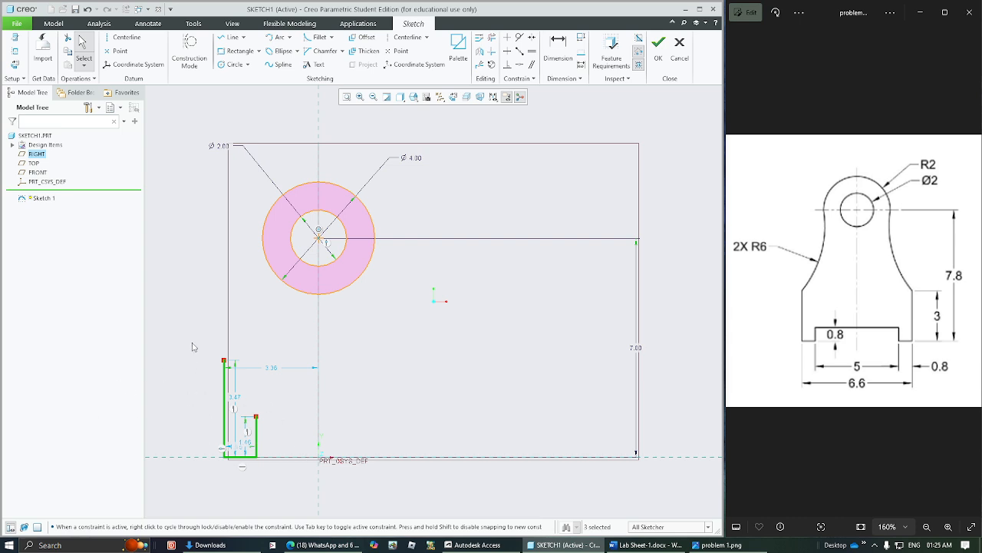
Mirror the three foot lines about the vertical reference, and pull the mirrored outer line slightly inward.
{"action": "mouse_move", "coordinate": [186, 307]}
{"action": "left_mouse_down"}
{"action": "mouse_move", "coordinate": [240, 399]}
{"action": "mouse_move", "coordinate": [280, 502]}
{"action": "left_mouse_up"}
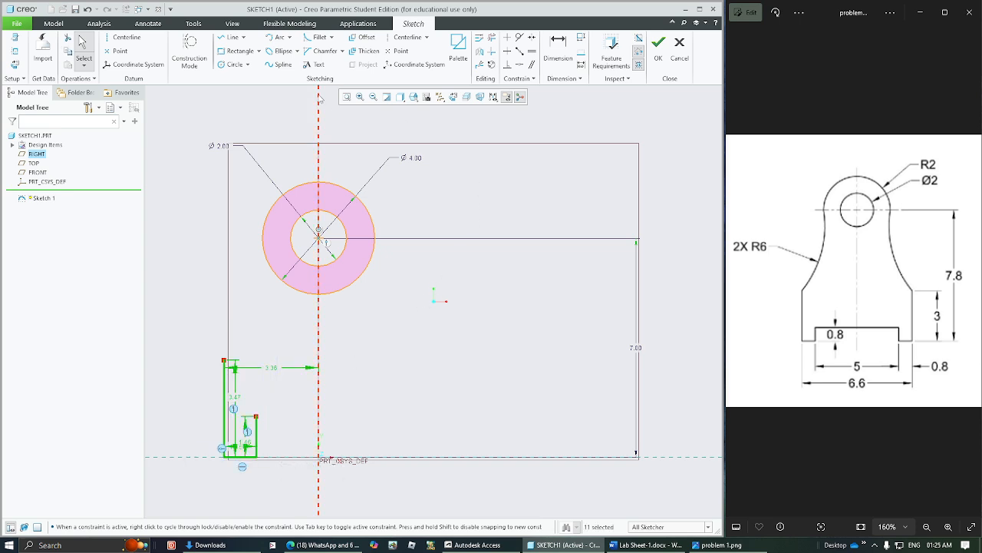
{"action": "left_click", "coordinate": [480, 54]}
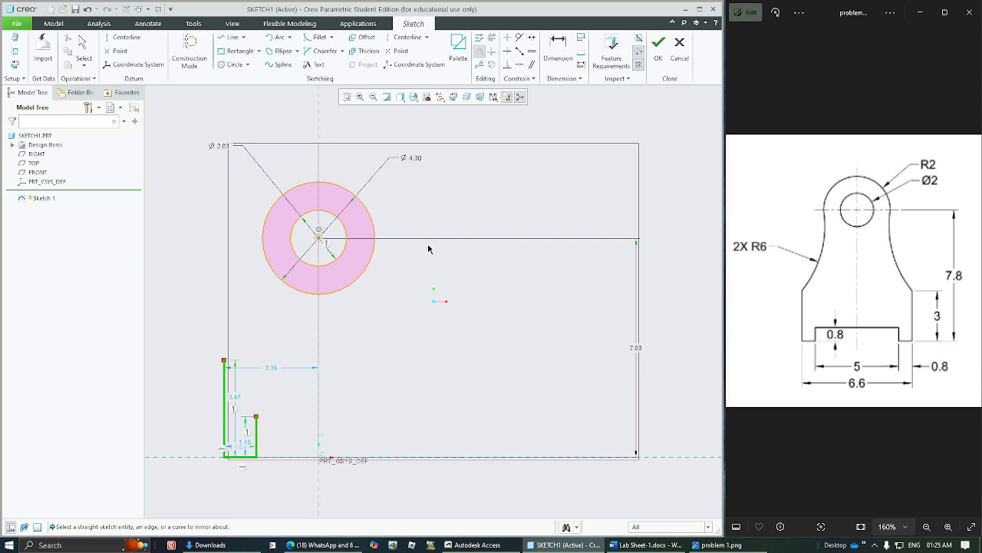
{"action": "left_click", "coordinate": [318, 329]}
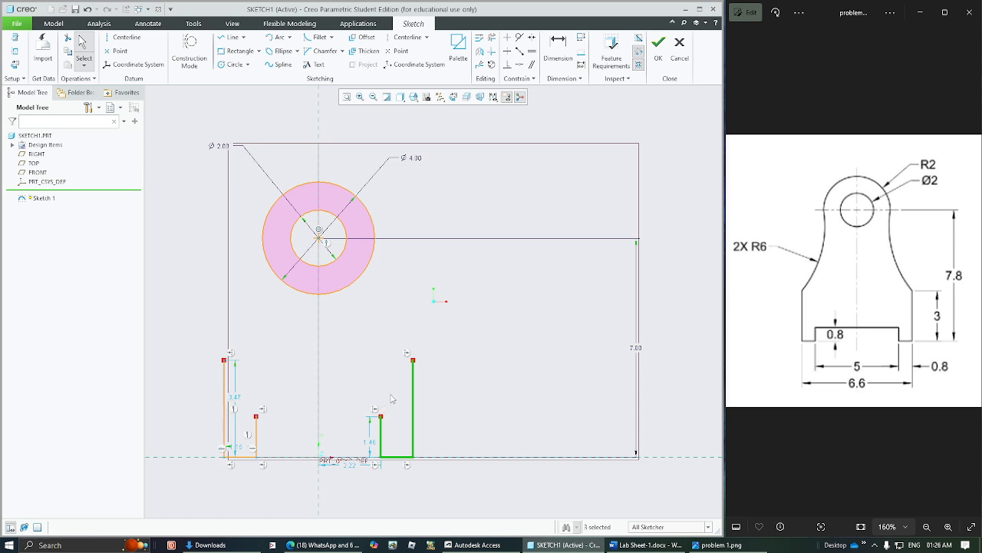
{"action": "mouse_move", "coordinate": [417, 389]}
{"action": "left_mouse_down"}
{"action": "mouse_move", "coordinate": [493, 400]}
{"action": "mouse_move", "coordinate": [389, 399]}
{"action": "mouse_move", "coordinate": [467, 399]}
{"action": "mouse_move", "coordinate": [392, 409]}
{"action": "mouse_move", "coordinate": [408, 409]}
{"action": "left_mouse_up"}
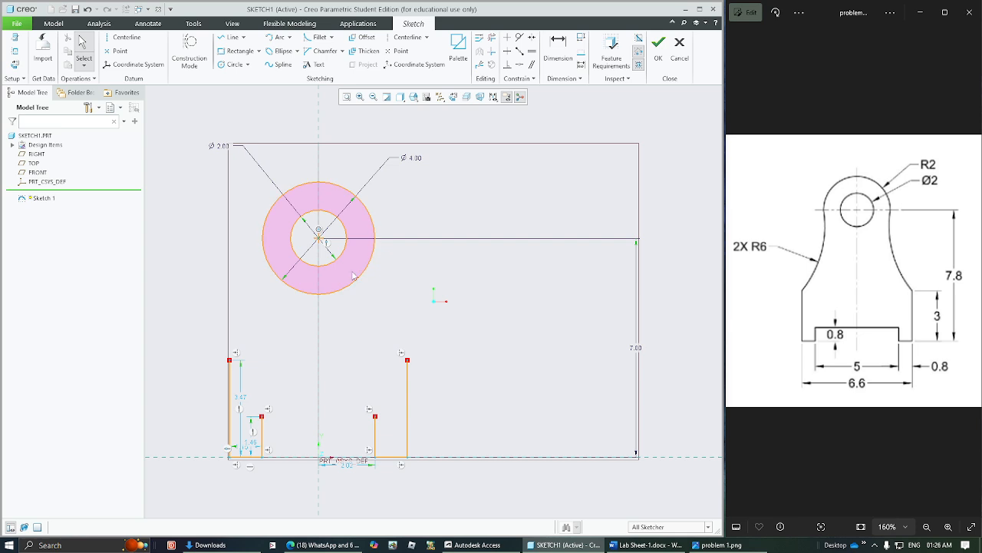
Sketch an arc of radius about 3.4 from the larger circle's lower right to the top of the right outer vertical line.
{"action": "left_click", "coordinate": [278, 39]}
{"action": "left_click", "coordinate": [374, 237]}
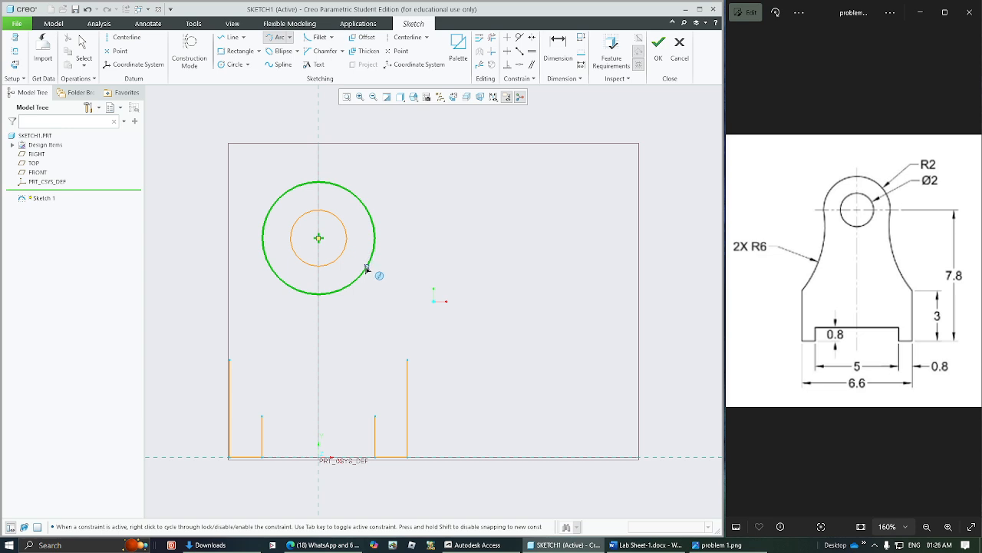
{"action": "left_click", "coordinate": [366, 267]}
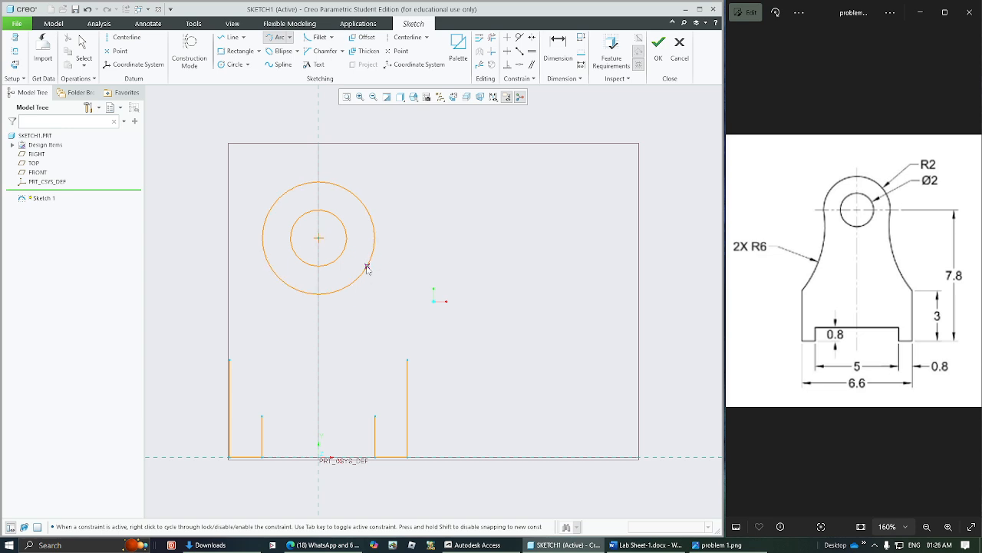
{"action": "left_click", "coordinate": [408, 360]}
{"action": "left_click", "coordinate": [373, 315]}
{"action": "middle_click", "coordinate": [413, 286]}
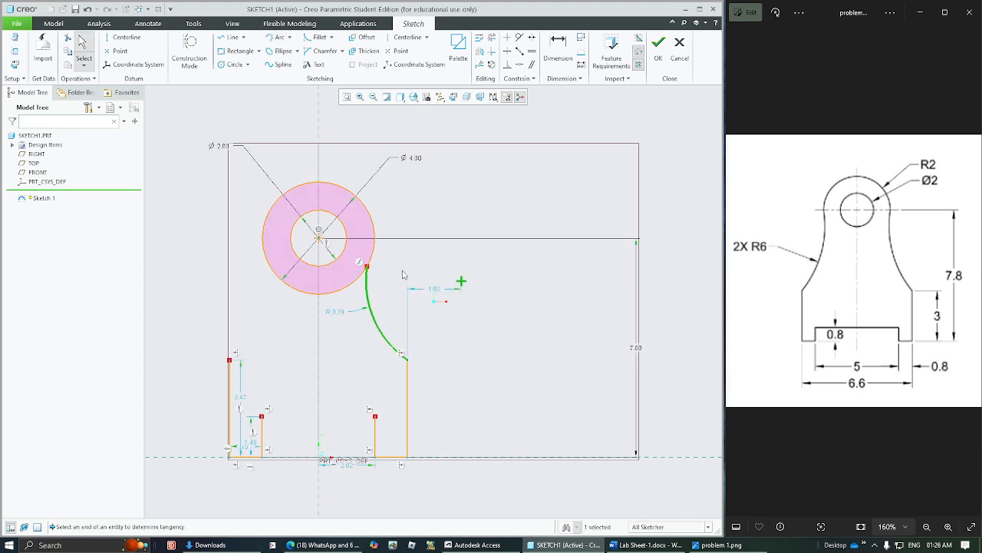
{"action": "left_click", "coordinate": [385, 293]}
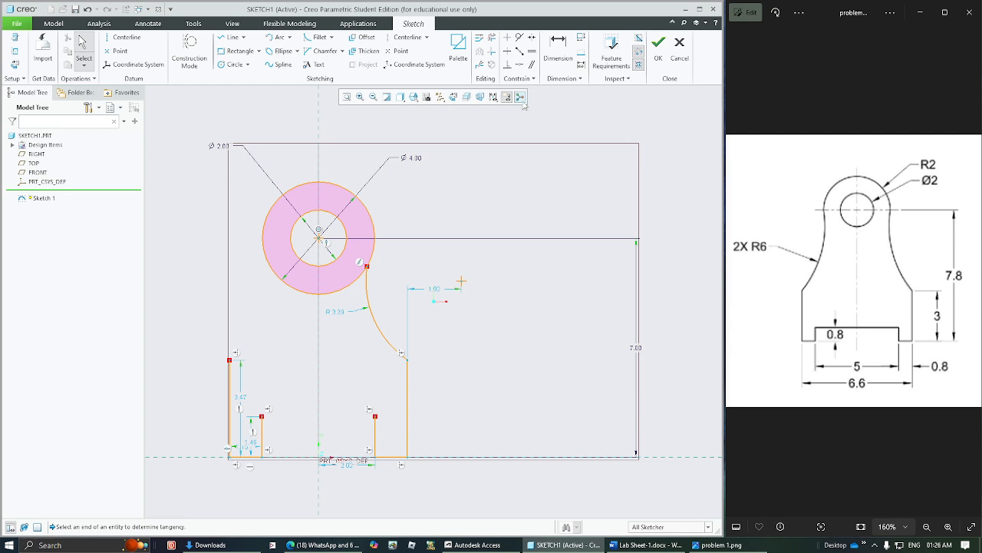
Constrain the right side arc tangent to the larger circle.
{"action": "left_click", "coordinate": [520, 39]}
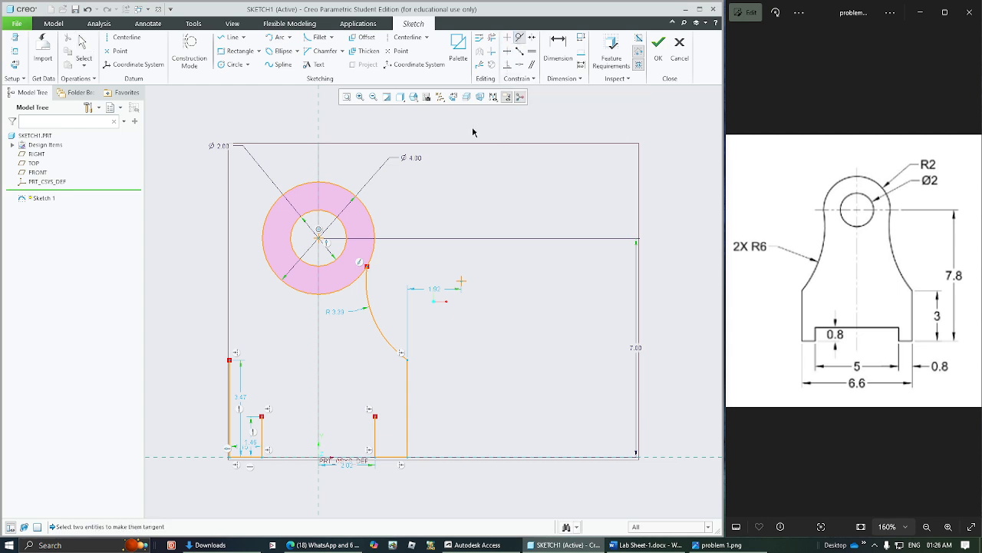
{"action": "left_click", "coordinate": [373, 262]}
{"action": "left_click", "coordinate": [367, 291]}
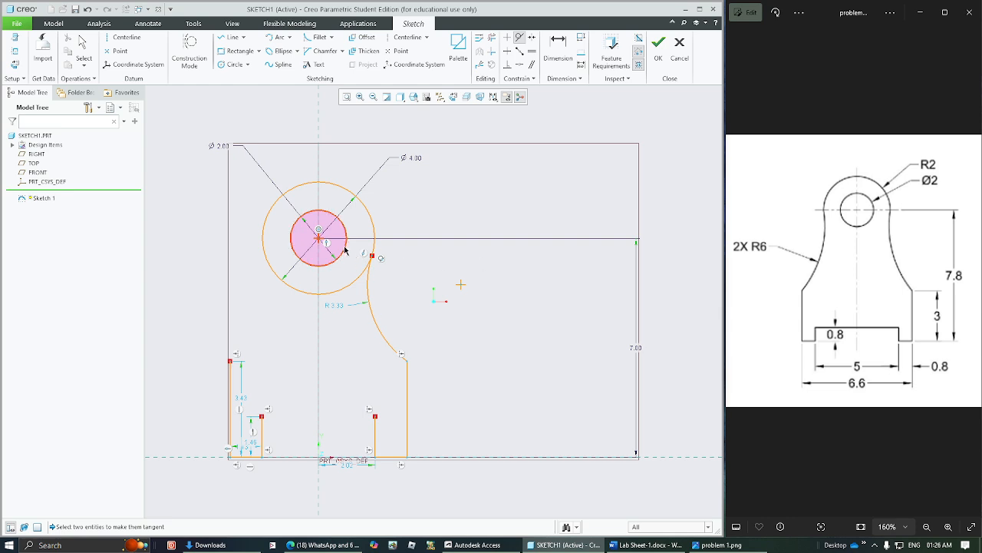
{"action": "middle_click", "coordinate": [432, 269]}
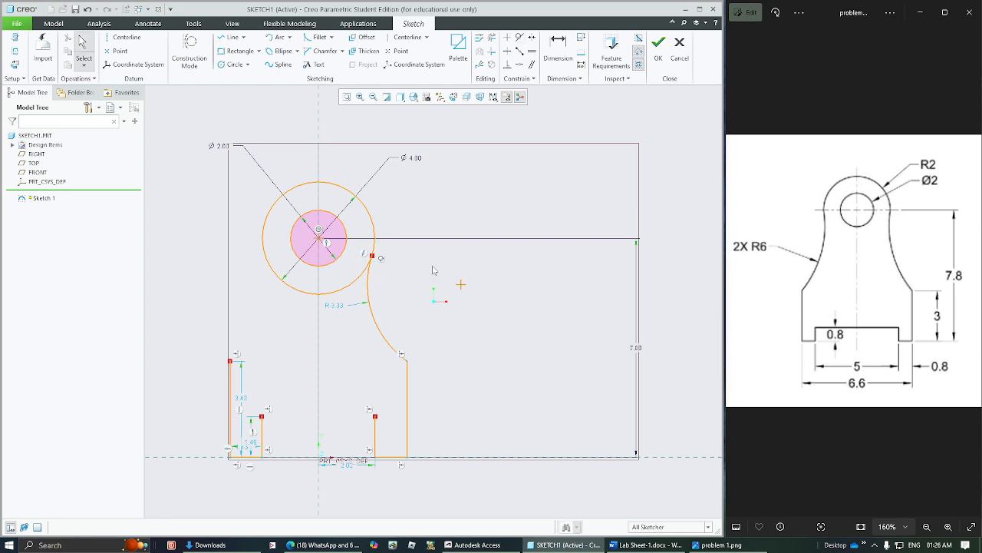
Mirror the right side arc about the vertical reference.
{"action": "left_click", "coordinate": [375, 325]}
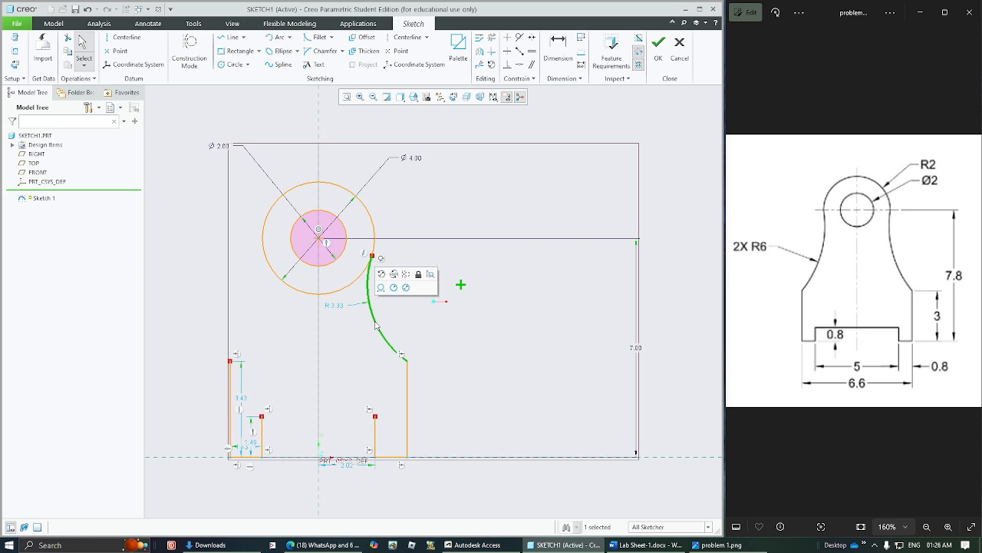
{"action": "left_click", "coordinate": [480, 51]}
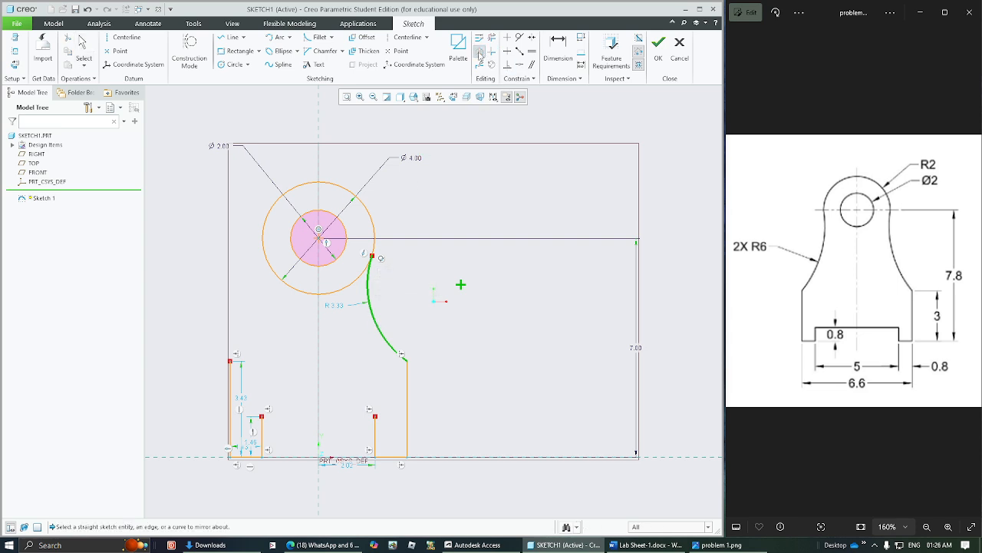
{"action": "left_click", "coordinate": [318, 370]}
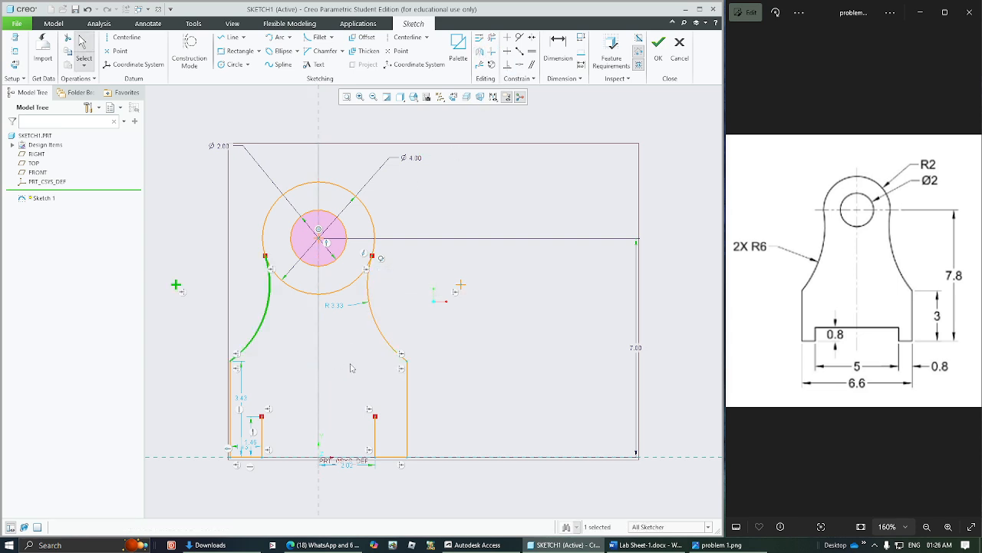
{"action": "left_click", "coordinate": [560, 325]}
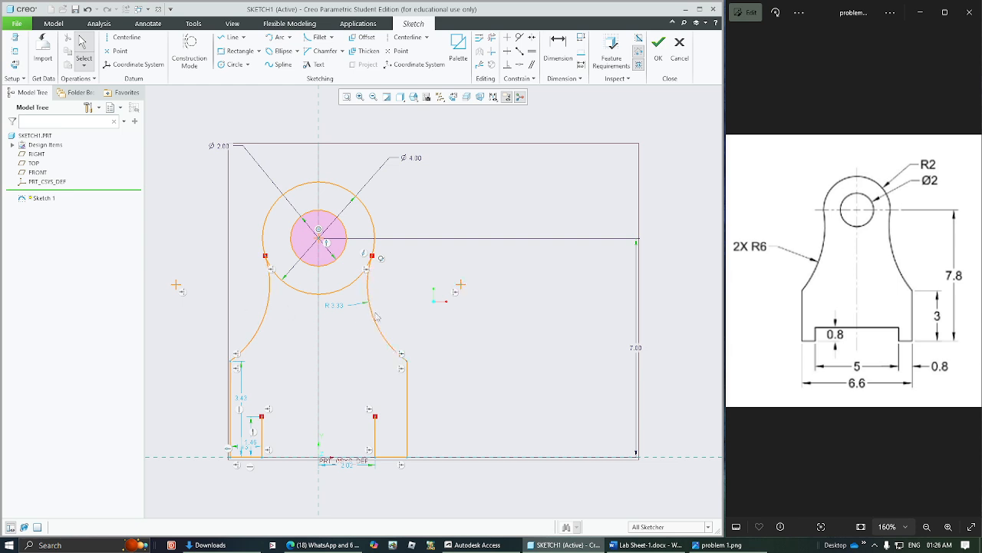
Close the bottom notch with a horizontal line joining the tops of the two inner vertical lines.
{"action": "left_click", "coordinate": [229, 37]}
{"action": "left_click", "coordinate": [262, 416]}
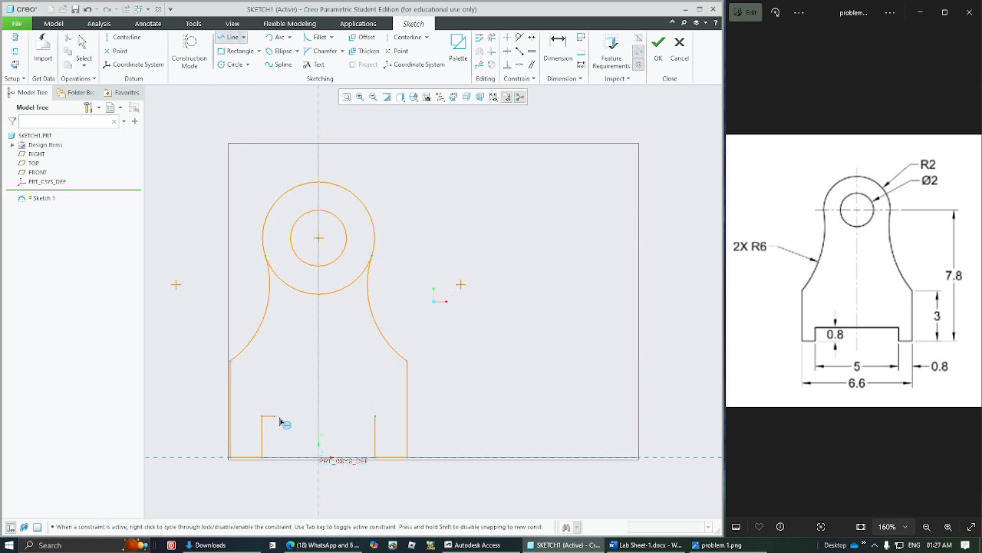
{"action": "left_click", "coordinate": [374, 416]}
{"action": "middle_click", "coordinate": [372, 421]}
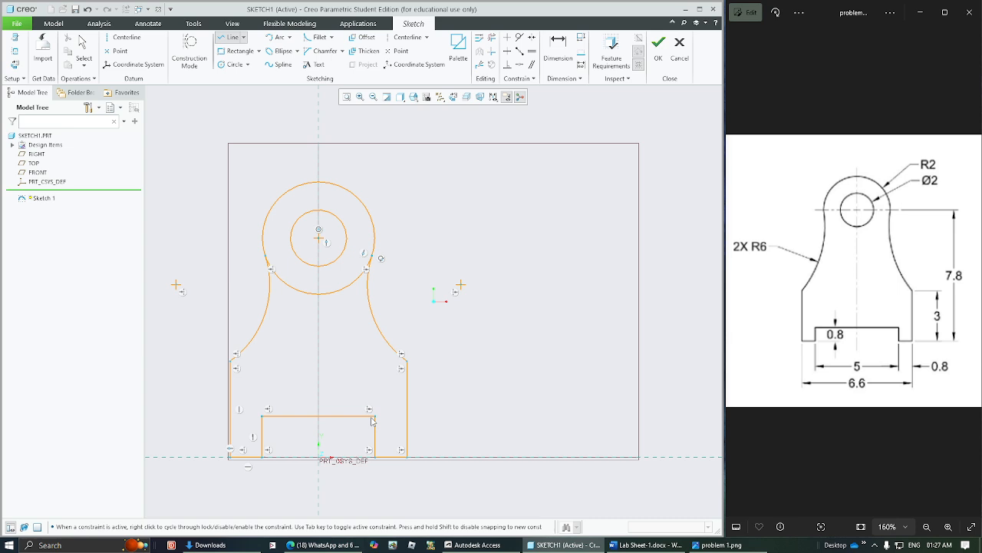
{"action": "middle_click", "coordinate": [443, 368]}
{"action": "middle_click", "coordinate": [443, 369]}
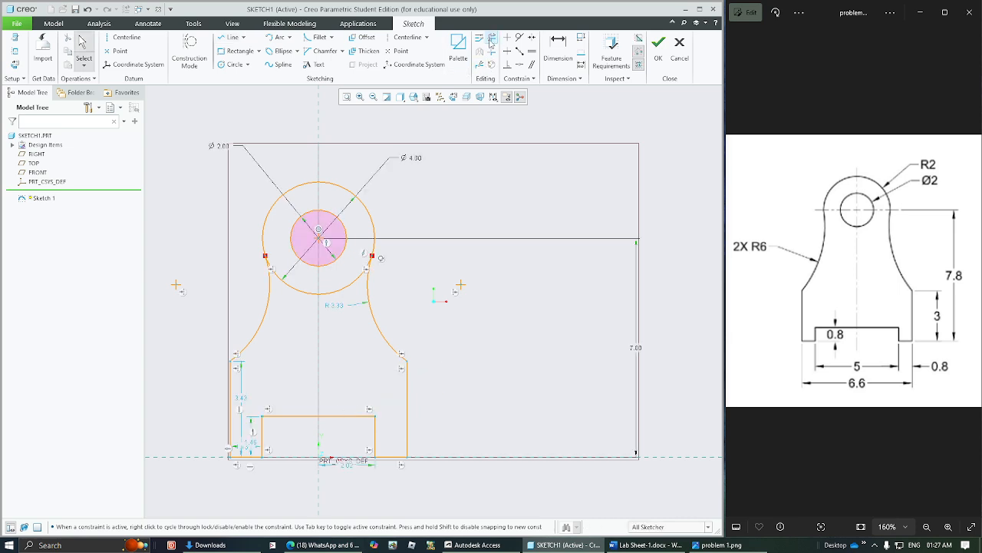
Trim away the lower part of the larger circle between the two side arcs.
{"action": "left_click", "coordinate": [492, 40]}
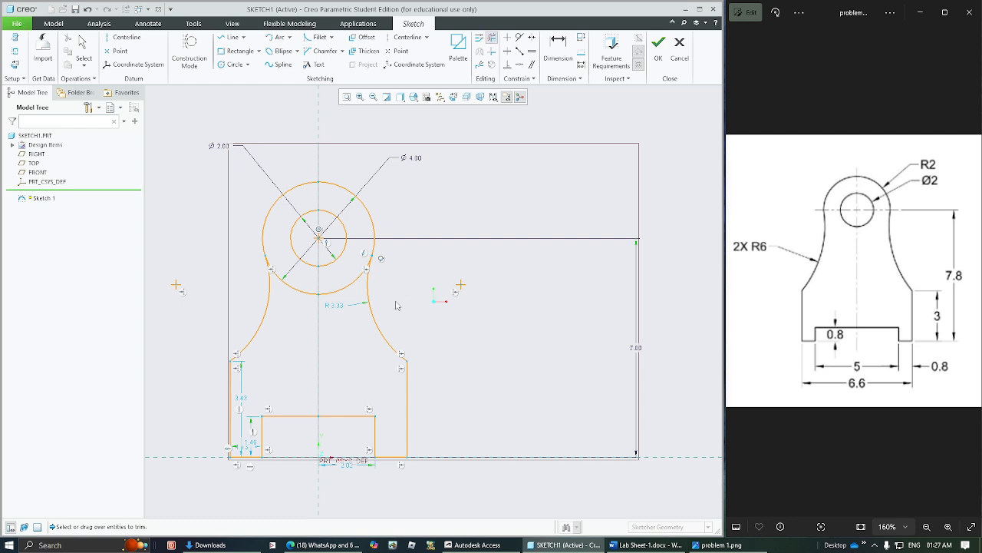
{"action": "mouse_move", "coordinate": [344, 315]}
{"action": "left_mouse_down"}
{"action": "mouse_move", "coordinate": [350, 291]}
{"action": "mouse_move", "coordinate": [322, 281]}
{"action": "mouse_move", "coordinate": [296, 301]}
{"action": "mouse_move", "coordinate": [313, 330]}
{"action": "mouse_move", "coordinate": [327, 300]}
{"action": "mouse_move", "coordinate": [307, 303]}
{"action": "mouse_move", "coordinate": [319, 318]}
{"action": "left_mouse_up"}
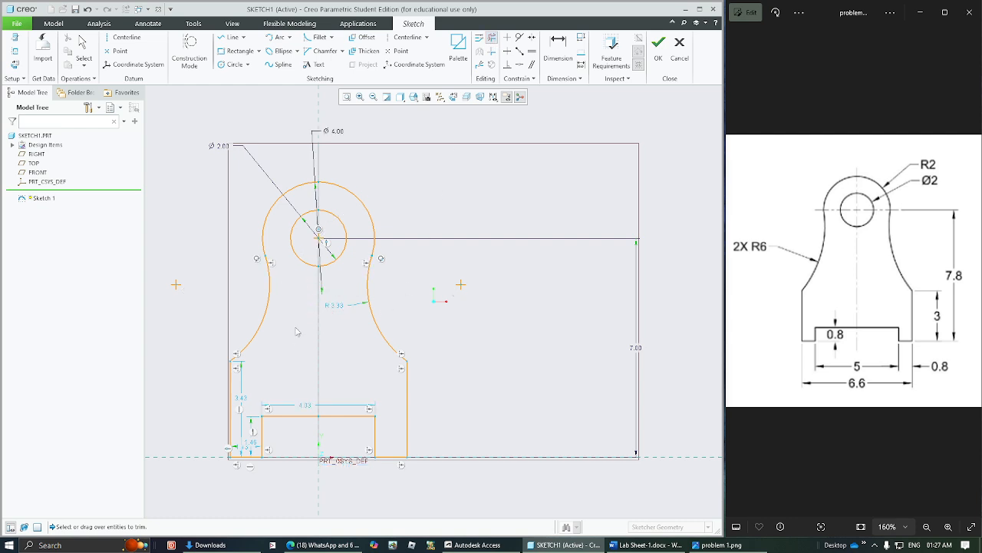
{"action": "middle_click", "coordinate": [462, 331]}
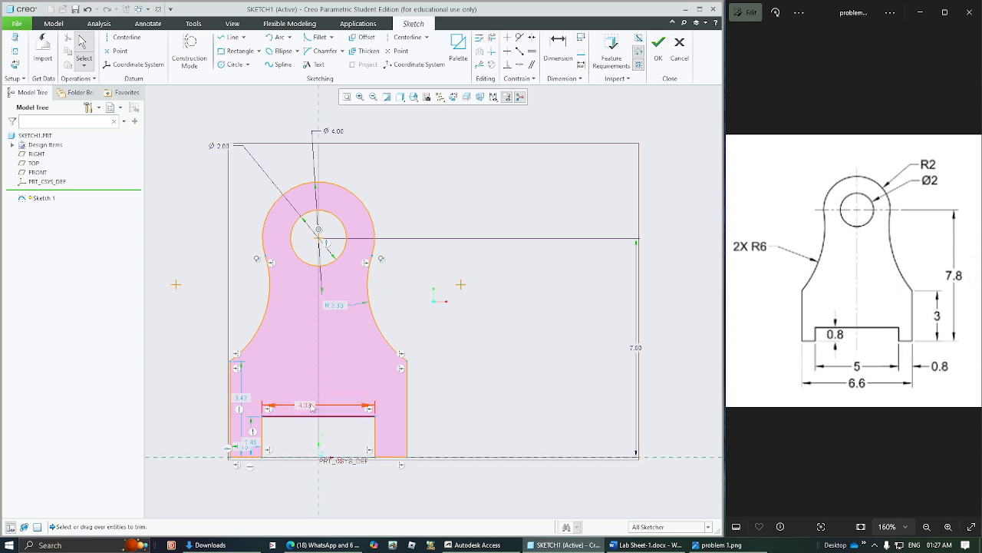
Place the notch width dimension below the profile and set it to 5.
{"action": "mouse_move", "coordinate": [306, 404]}
{"action": "left_mouse_down"}
{"action": "mouse_move", "coordinate": [312, 396]}
{"action": "mouse_move", "coordinate": [329, 480]}
{"action": "left_mouse_up"}
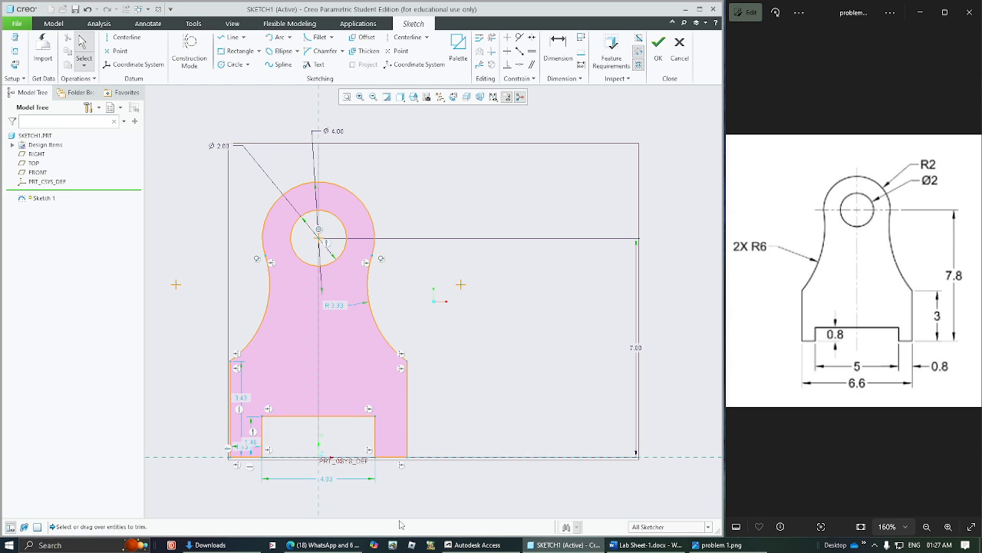
{"action": "double_click", "coordinate": [328, 479]}
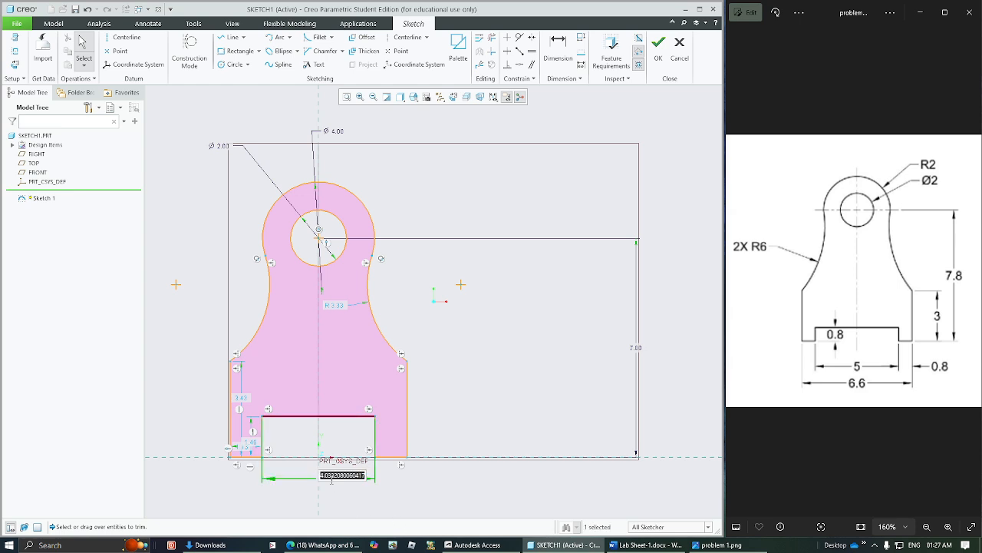
{"action": "type", "text": "5"}
{"action": "key", "text": "Return"}
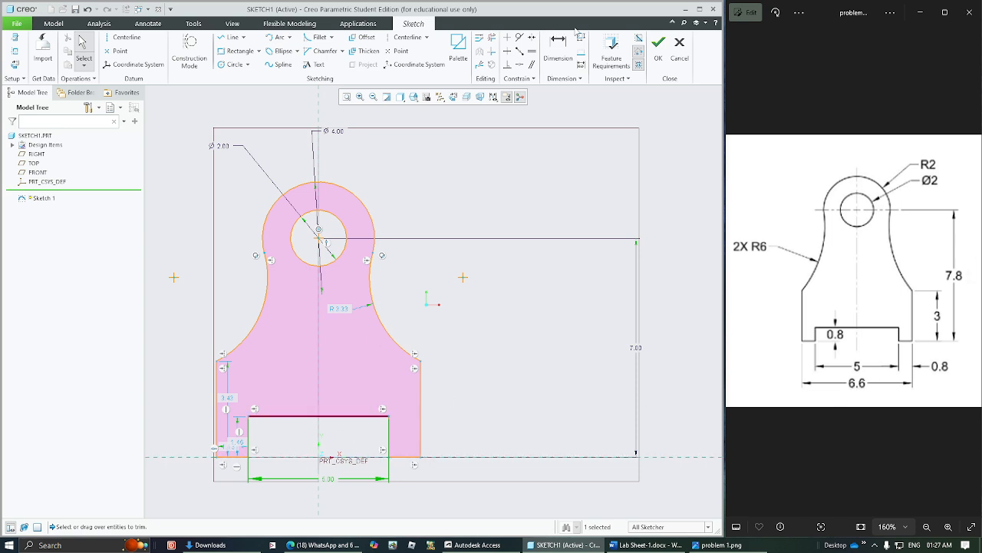
Dimension the overall base width between the two outer vertical lines as 6.6, placed below the notch width dimension.
{"action": "left_click", "coordinate": [566, 53]}
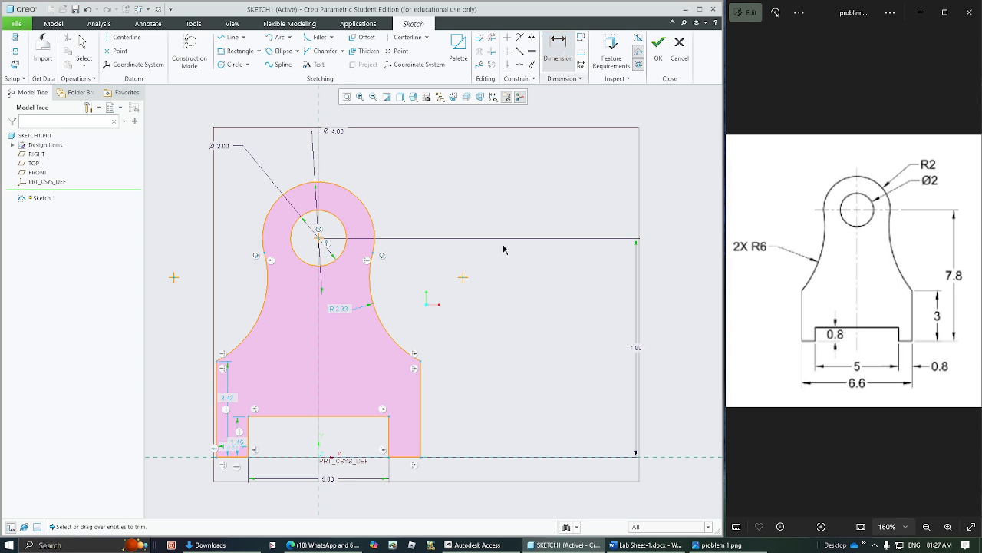
{"action": "left_click", "coordinate": [218, 429]}
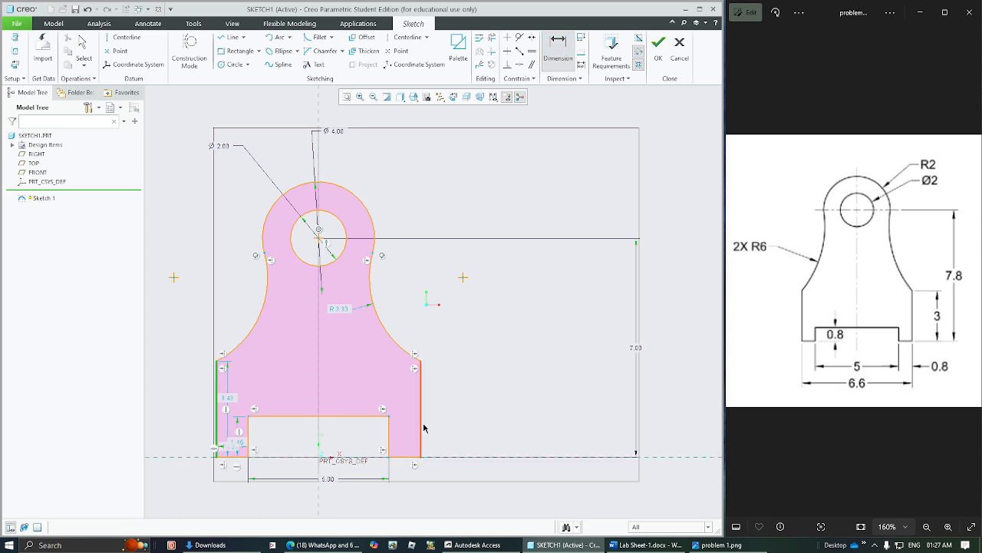
{"action": "left_click", "coordinate": [421, 428]}
{"action": "middle_click", "coordinate": [325, 503]}
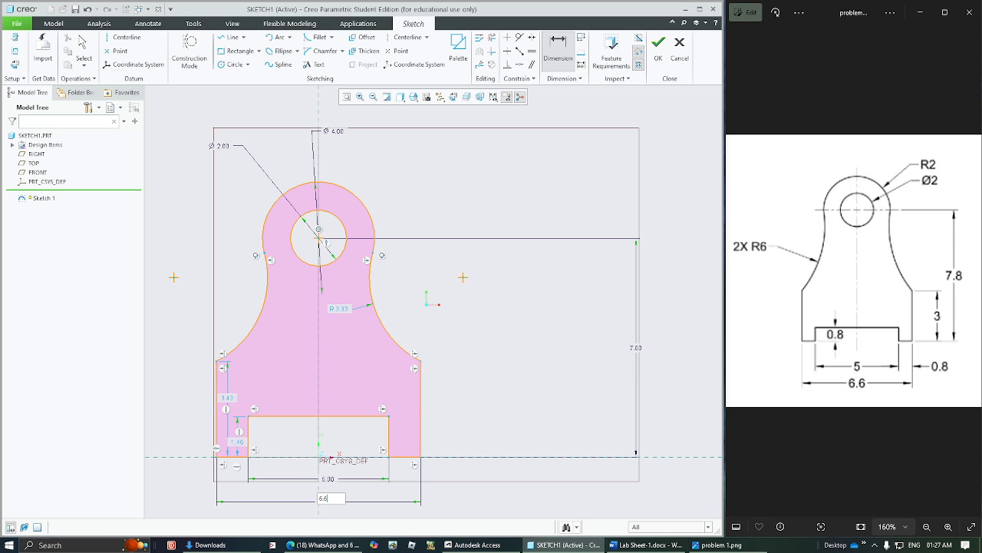
{"action": "key", "text": "Return"}
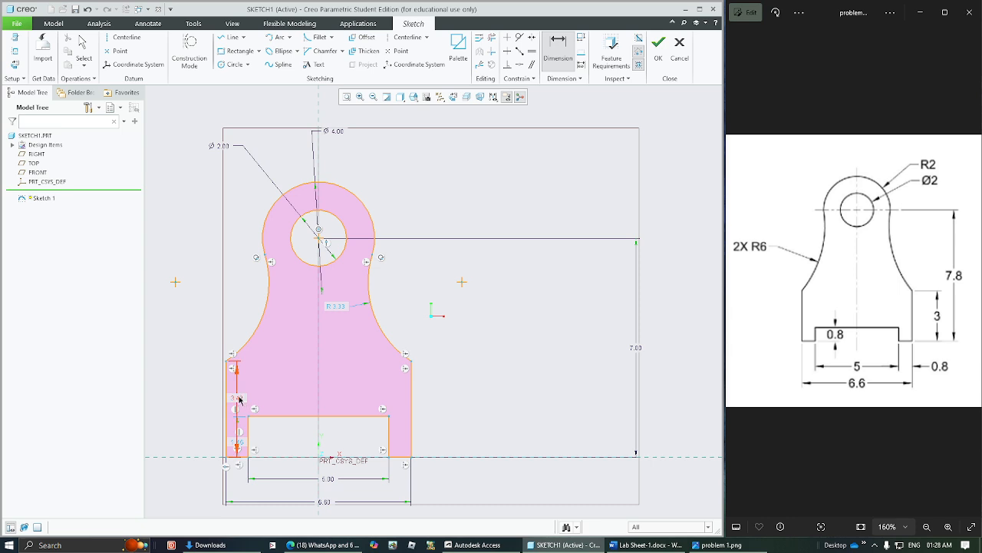
{"action": "middle_click", "coordinate": [179, 387]}
Place the outer vertical line's height dimension to the right of the profile and set it to 3.
{"action": "left_click_drag", "start_coordinate": [238, 397], "coordinate": [444, 395]}
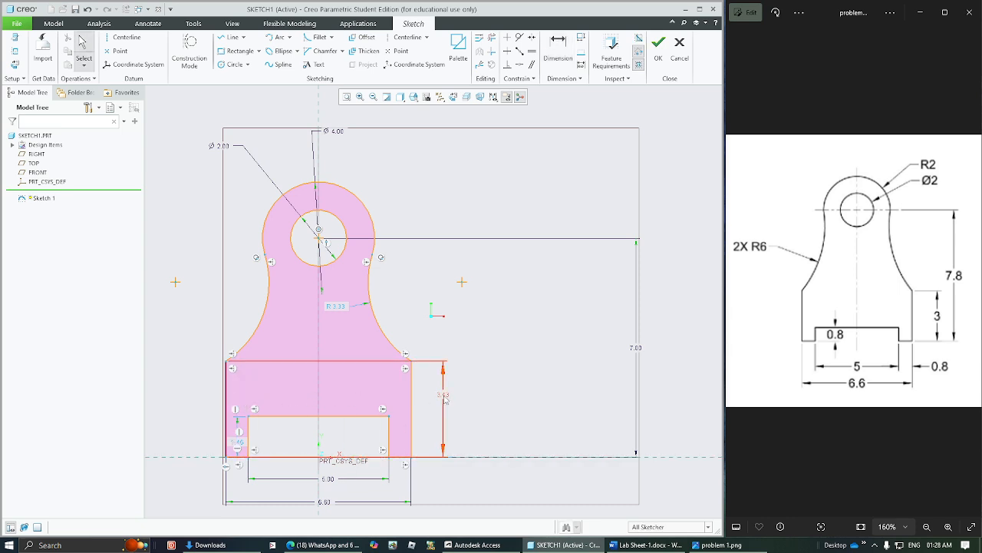
{"action": "double_click", "coordinate": [445, 396]}
{"action": "type", "text": "3"}
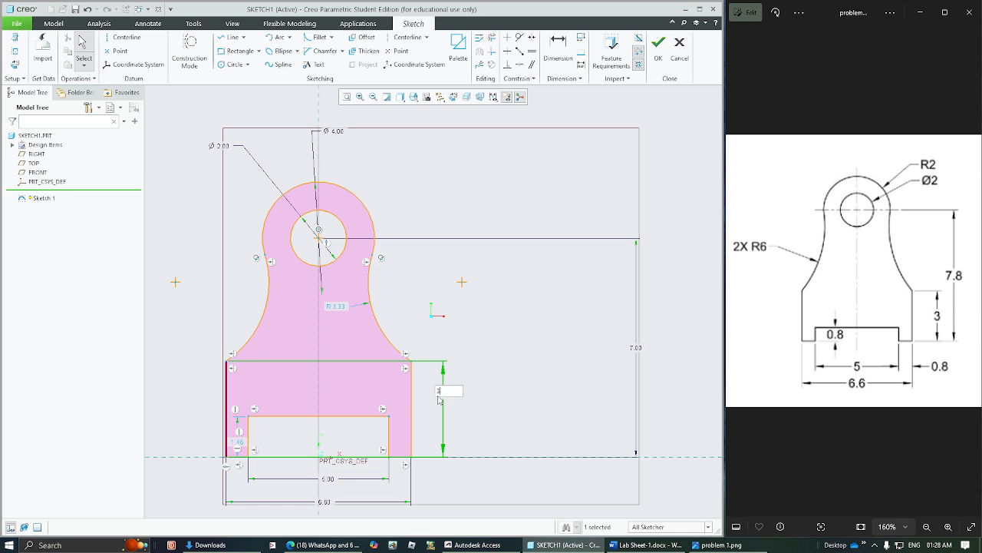
{"action": "key", "text": "Return"}
{"action": "left_click", "coordinate": [477, 360]}
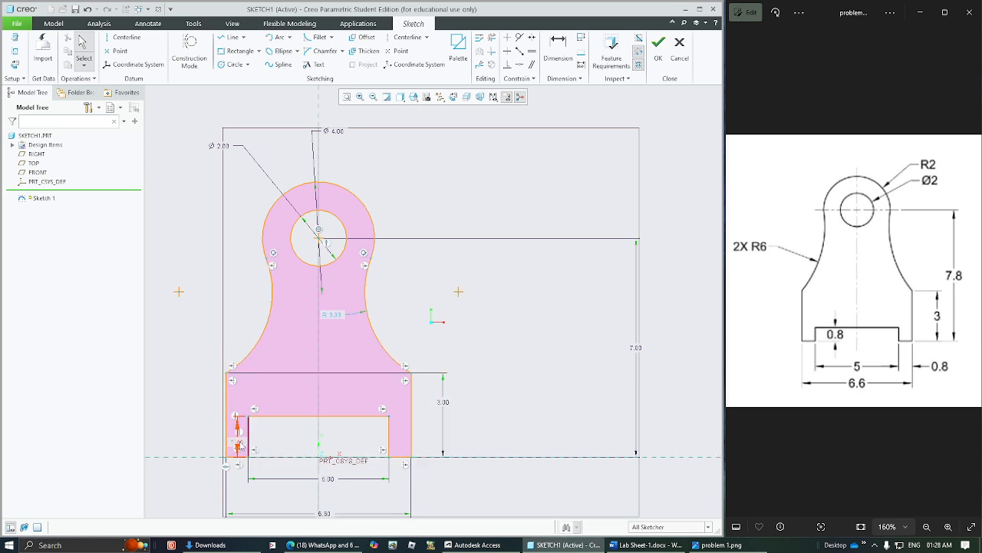
Place the notch height dimension inside the notch and set it to 0.8.
{"action": "left_click_drag", "start_coordinate": [242, 444], "coordinate": [274, 445]}
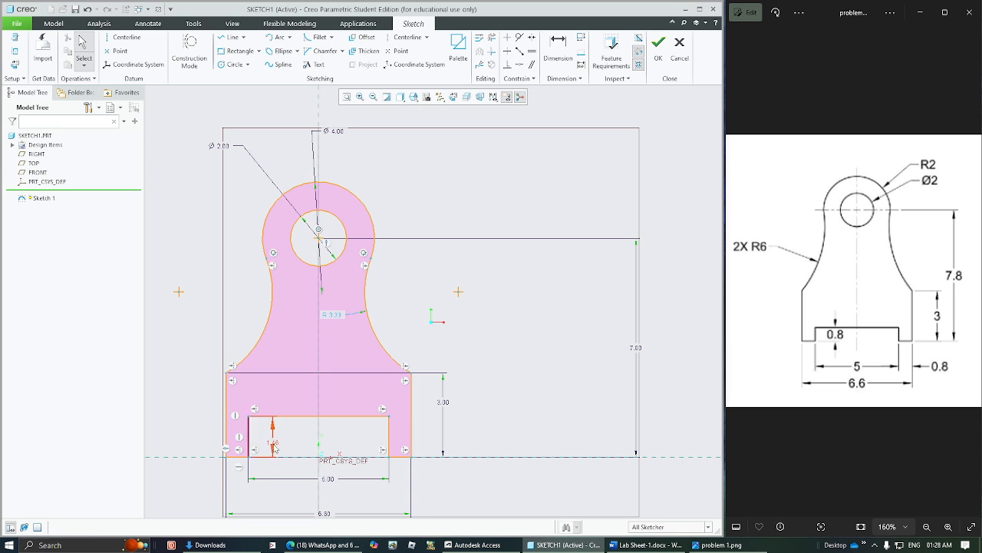
{"action": "double_click", "coordinate": [274, 445]}
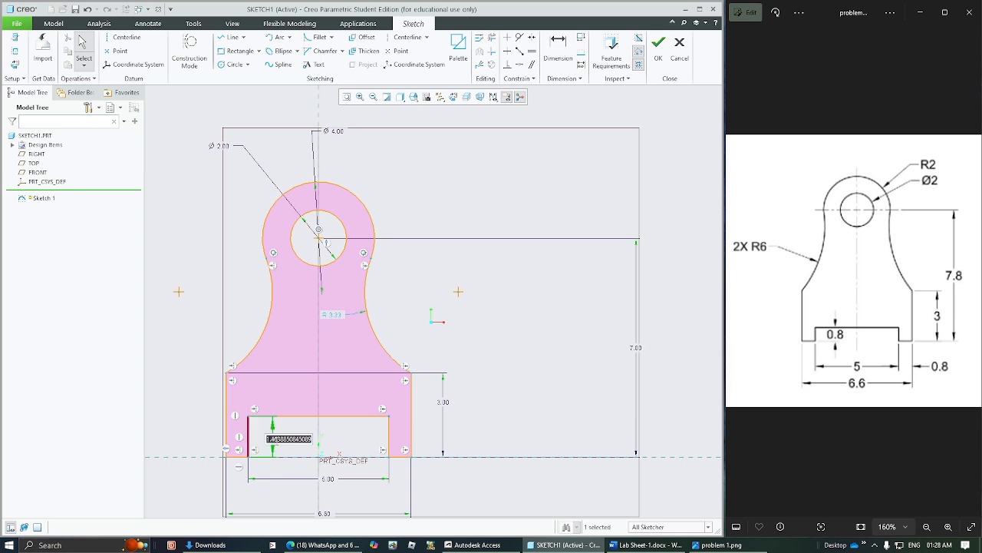
{"action": "type", "text": "0.8"}
{"action": "key", "text": "Return"}
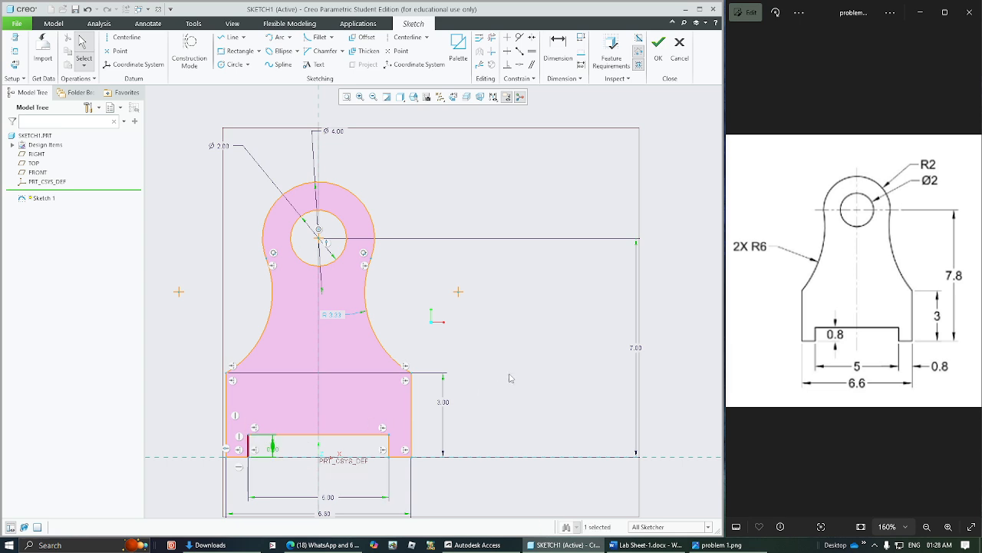
{"action": "left_click", "coordinate": [510, 377]}
Place the side arc's radius dimension outside the profile on the right and set it to 6.
{"action": "left_click_drag", "start_coordinate": [332, 315], "coordinate": [414, 306]}
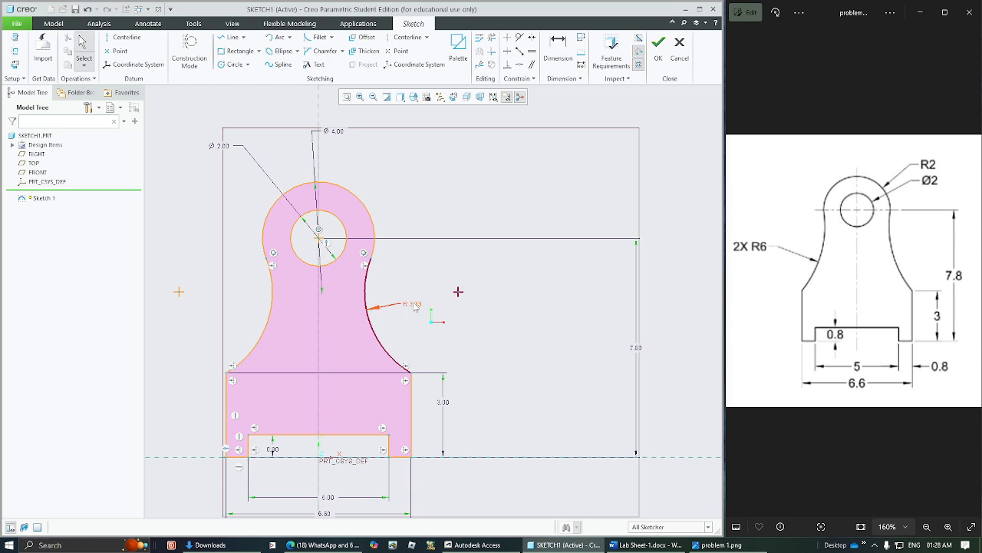
{"action": "double_click", "coordinate": [412, 305]}
{"action": "type", "text": "8"}
{"action": "key", "text": "Return"}
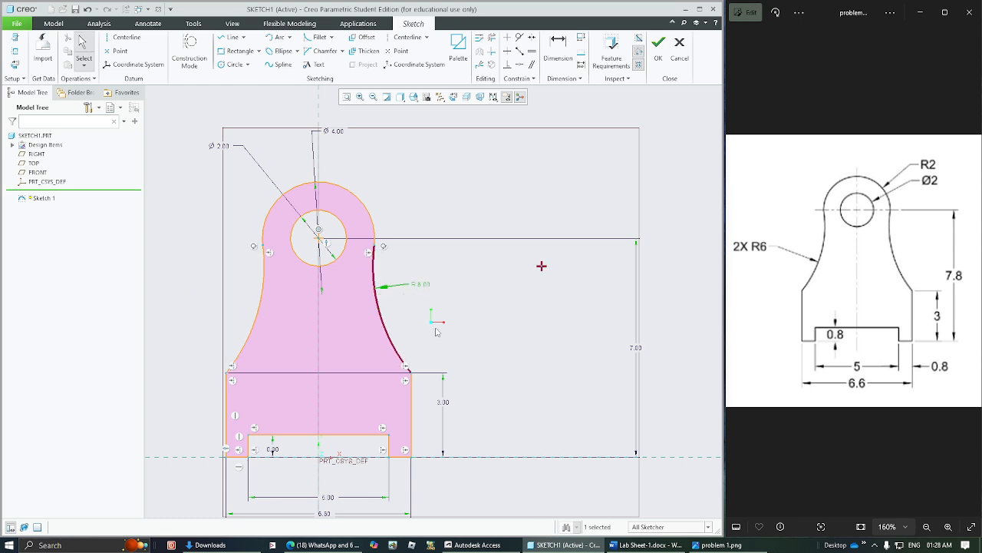
{"action": "left_click", "coordinate": [432, 280]}
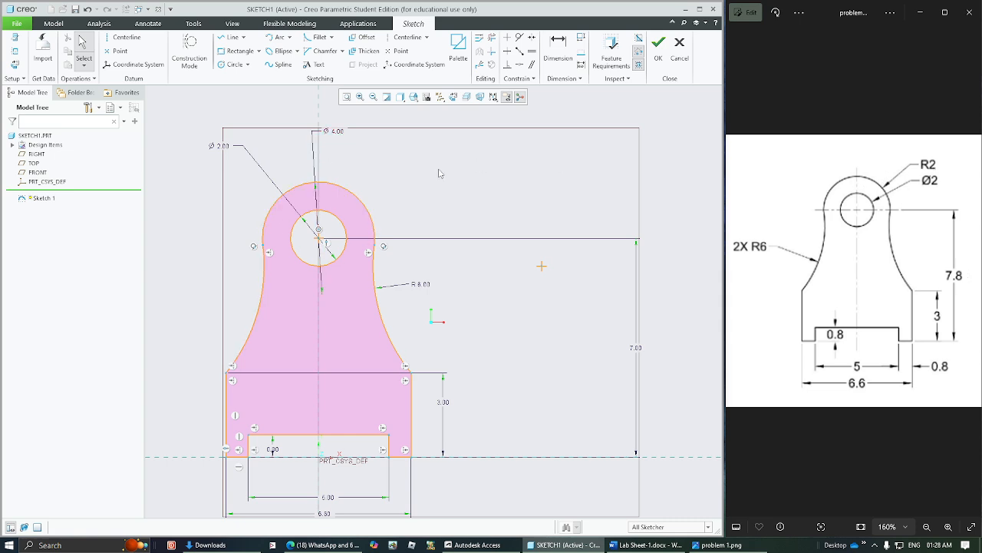
Delete the diameter dimension from the profile's top arc.
{"action": "left_click", "coordinate": [314, 182]}
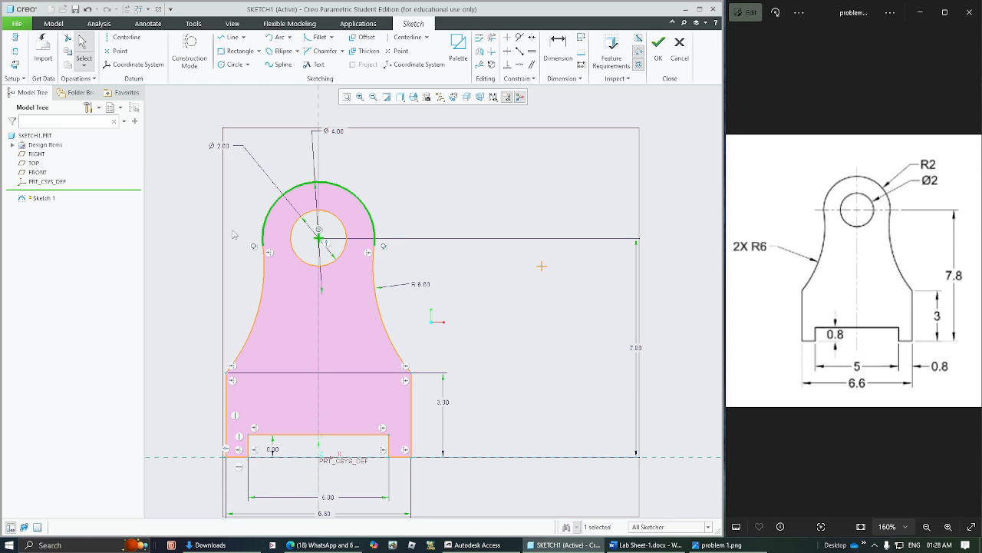
{"action": "left_click", "coordinate": [339, 135]}
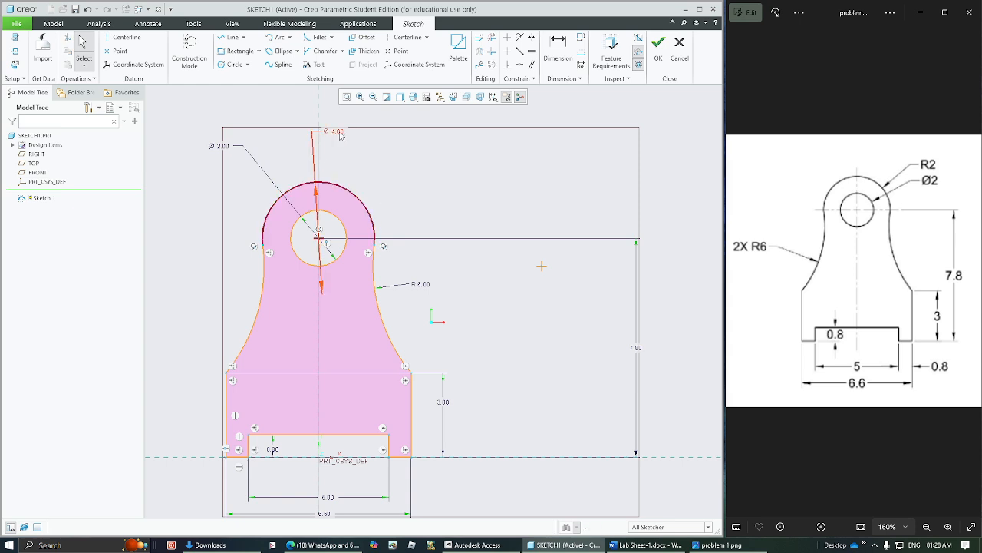
{"action": "left_click", "coordinate": [340, 135]}
{"action": "key", "text": "Delete"}
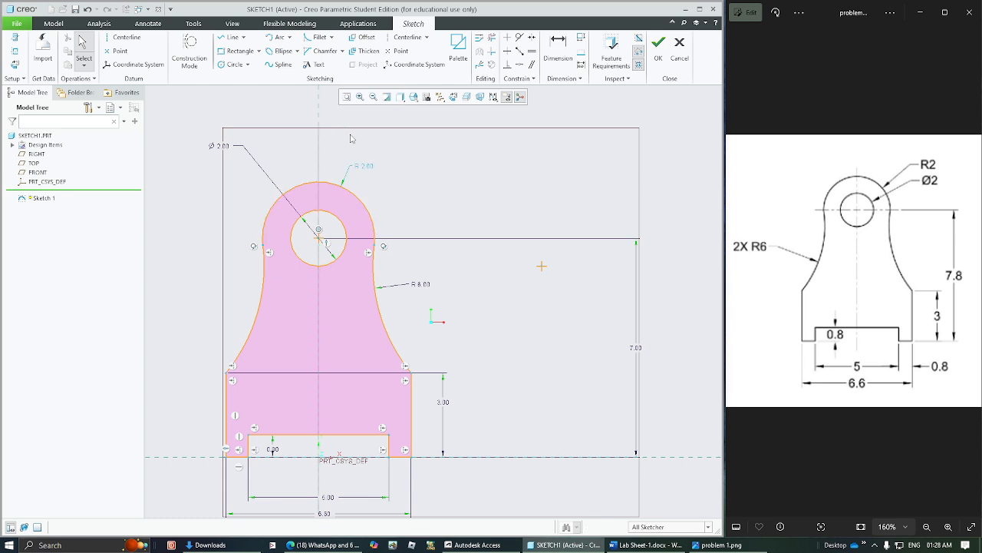
Reposition the top arc's radius dimension farther up and right, and bring the hole-centre height dimension closer to the profile.
{"action": "left_click_drag", "start_coordinate": [373, 166], "coordinate": [421, 161]}
{"action": "left_click_drag", "start_coordinate": [635, 348], "coordinate": [467, 351]}
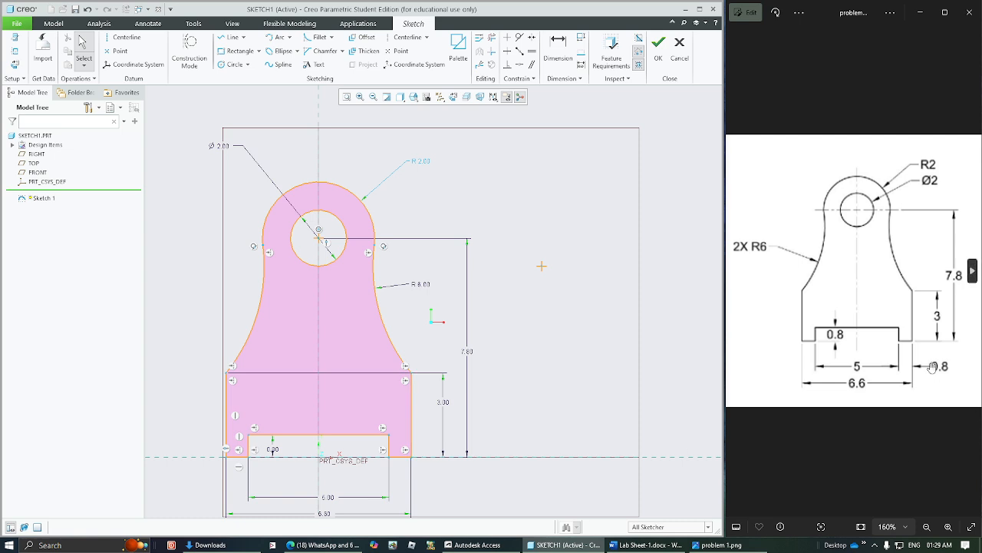
{"action": "left_click", "coordinate": [318, 313]}
Dimension the horizontal distance between the notch's right side and the profile's right edge, placing it below the profile.
{"action": "left_click", "coordinate": [558, 48]}
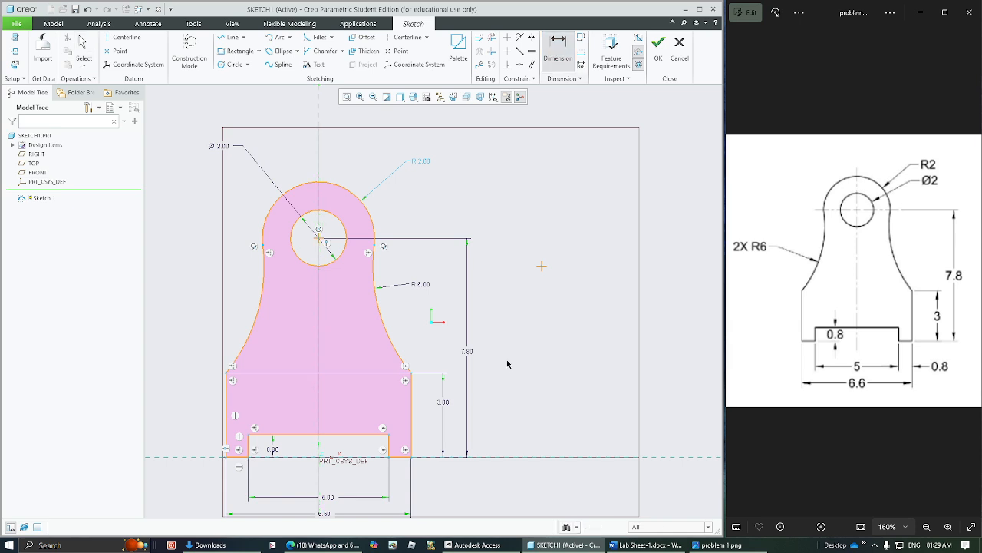
{"action": "left_click", "coordinate": [388, 449]}
{"action": "left_click", "coordinate": [411, 446]}
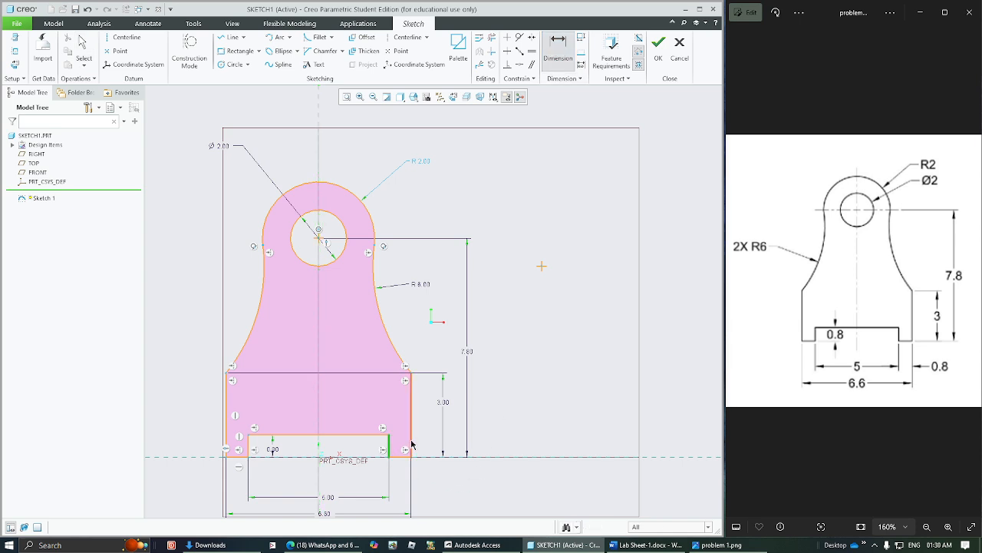
{"action": "middle_click", "coordinate": [401, 495]}
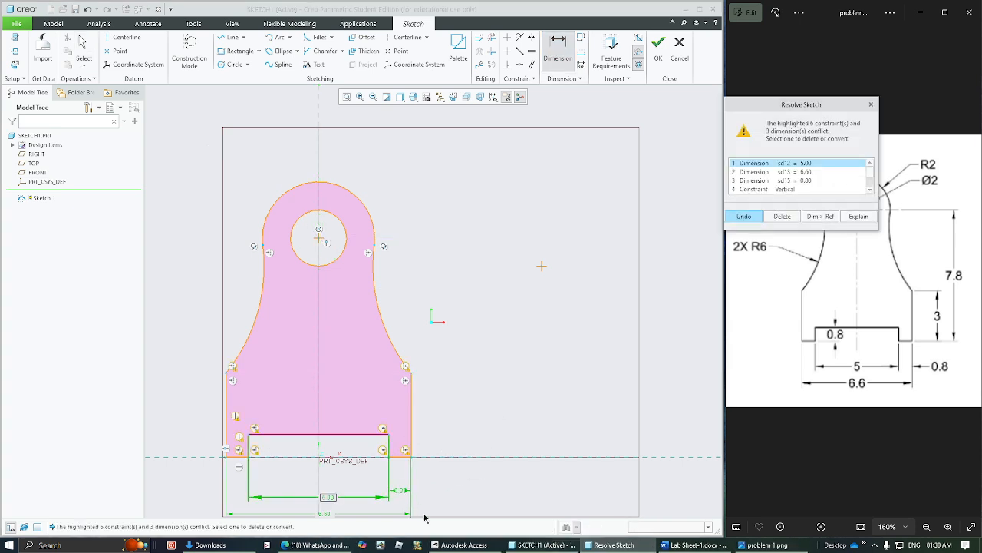
Review the conflicting dimensions and constraints, and delete the symmetric constraint between the profile's bottom outer corners.
{"action": "mouse_move", "coordinate": [782, 107]}
{"action": "left_mouse_down"}
{"action": "mouse_move", "coordinate": [446, 262]}
{"action": "mouse_move", "coordinate": [528, 262]}
{"action": "left_mouse_up"}
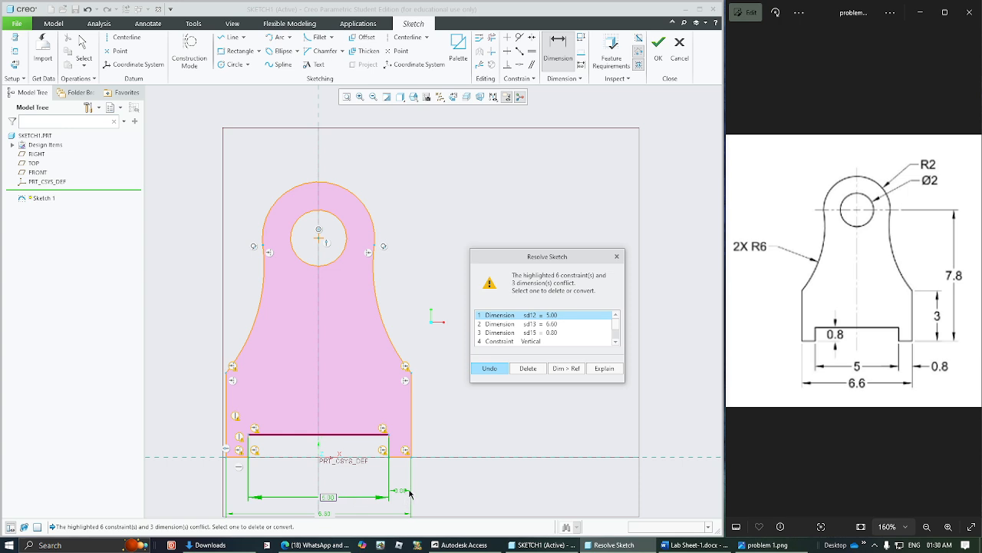
{"action": "left_click", "coordinate": [556, 325]}
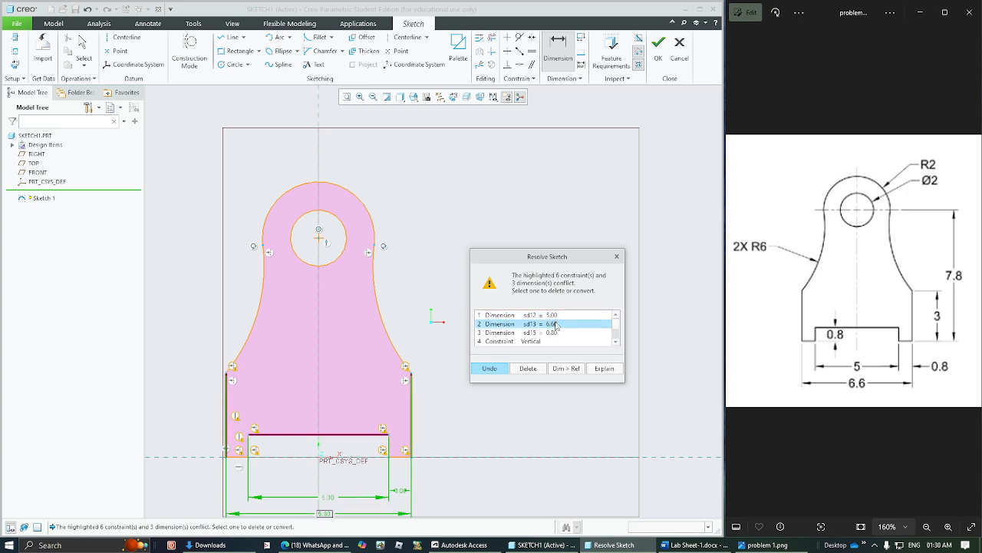
{"action": "left_click", "coordinate": [554, 316]}
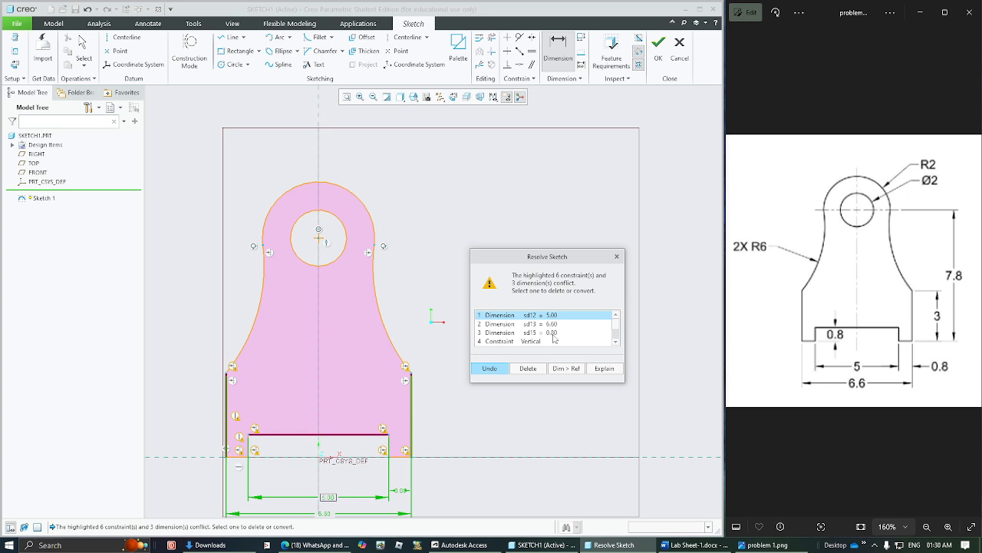
{"action": "left_click", "coordinate": [555, 335]}
{"action": "left_click", "coordinate": [616, 342]}
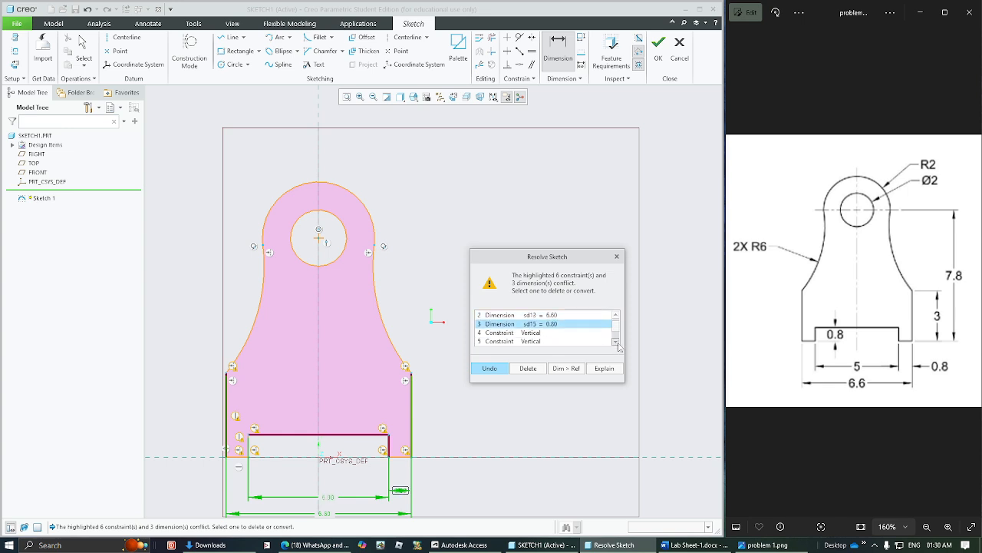
{"action": "left_click", "coordinate": [616, 341]}
{"action": "left_click", "coordinate": [615, 341]}
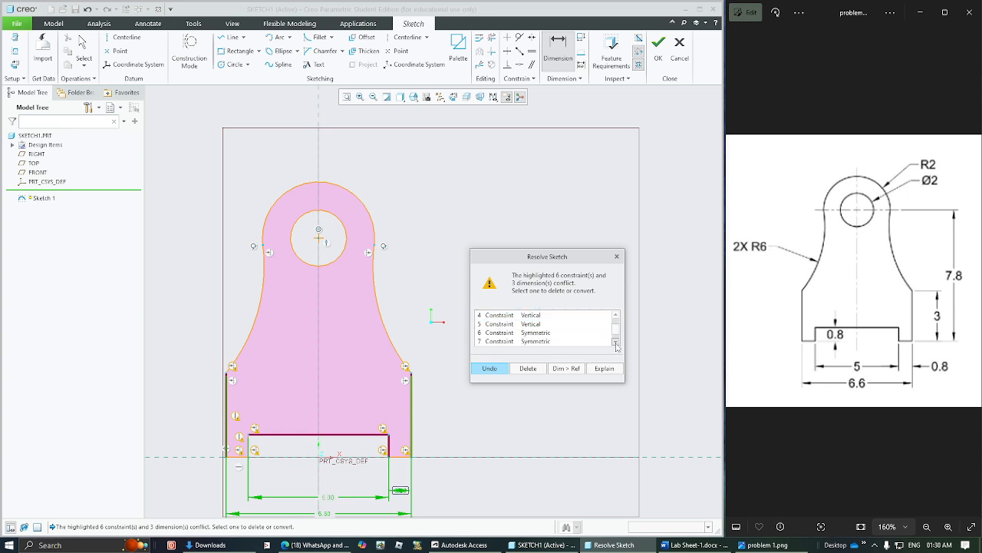
{"action": "left_click", "coordinate": [540, 324]}
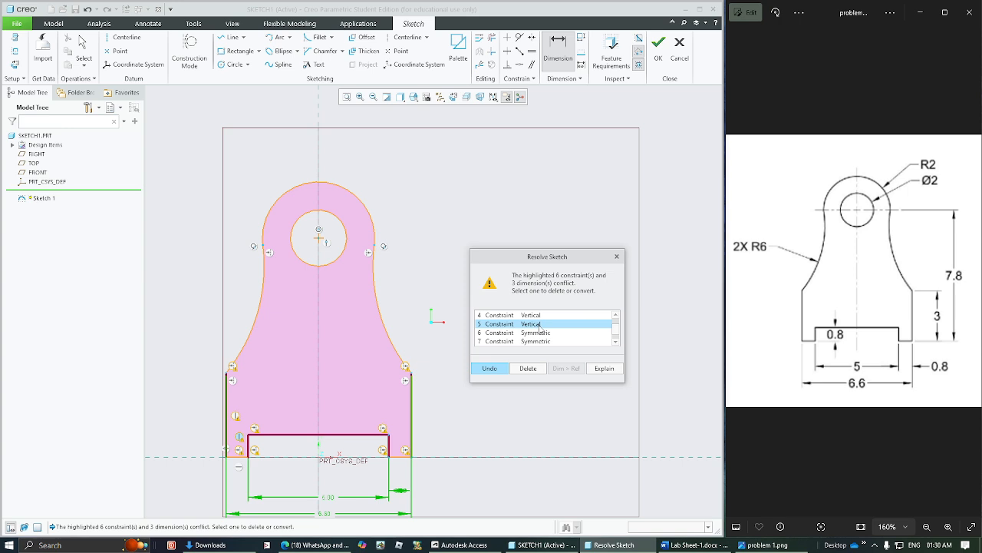
{"action": "left_click", "coordinate": [542, 333]}
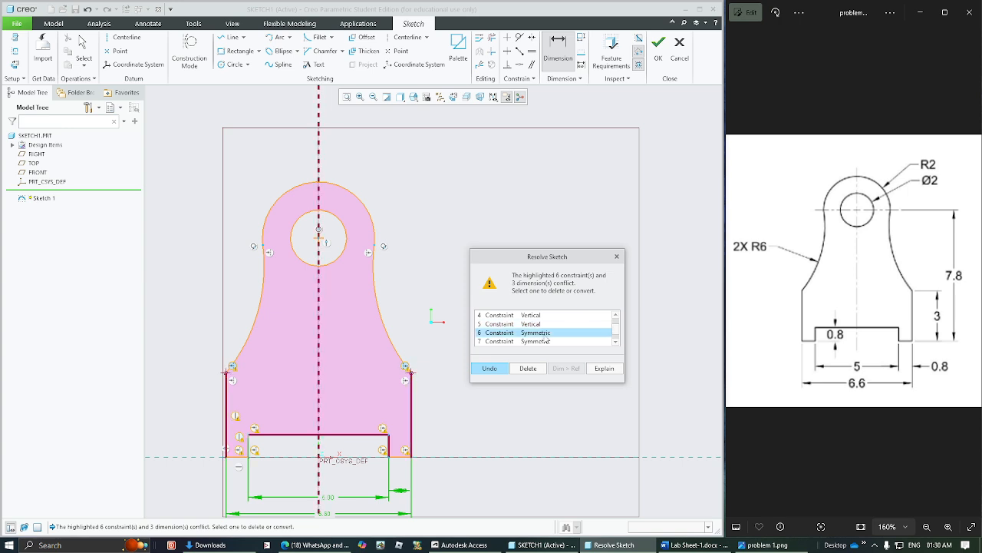
{"action": "left_click", "coordinate": [615, 341]}
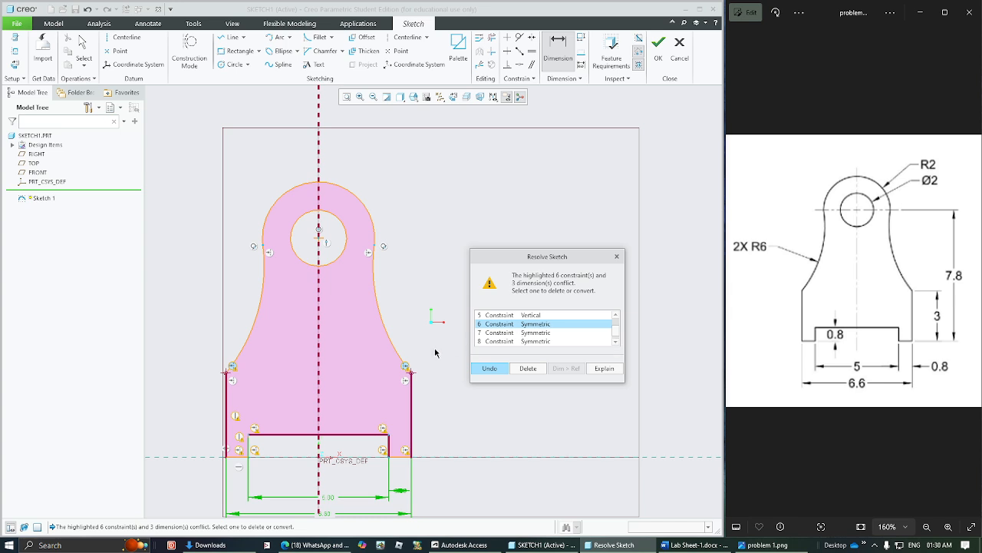
{"action": "left_click", "coordinate": [560, 334]}
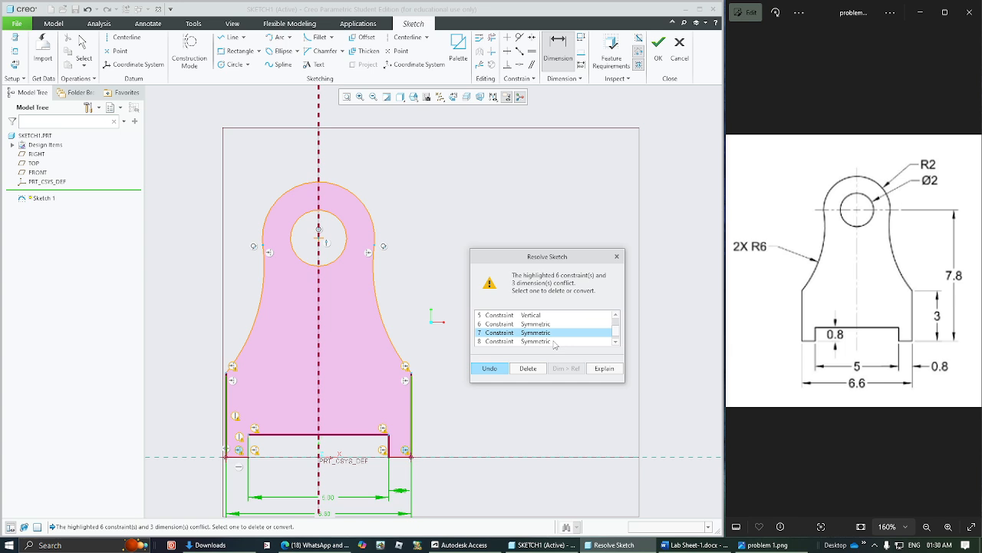
{"action": "left_click", "coordinate": [554, 343]}
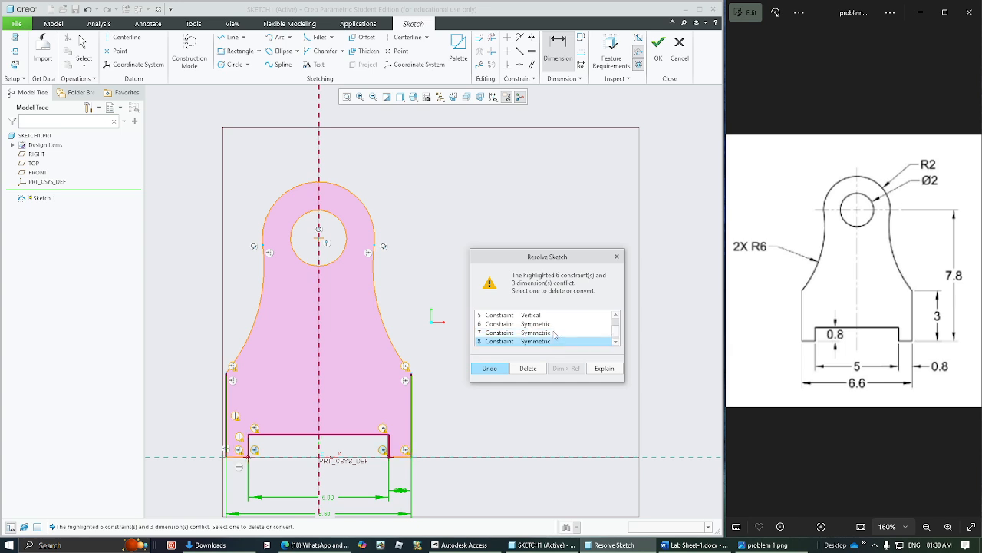
{"action": "left_click", "coordinate": [554, 333]}
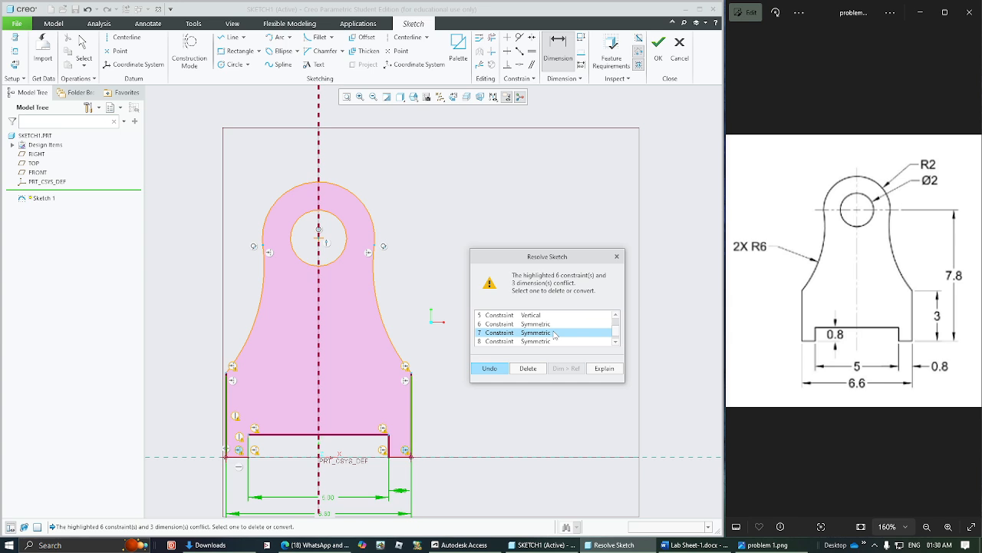
{"action": "left_click", "coordinate": [528, 369]}
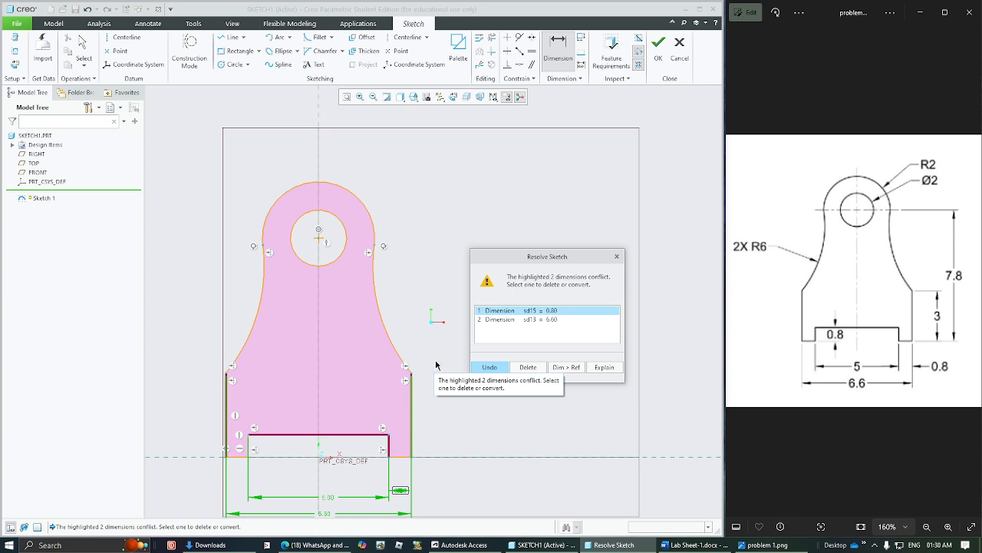
Resolve the remaining conflict by converting the 0.80 dimension to a reference dimension, and position it beside the notch width dimension.
{"action": "left_click", "coordinate": [557, 319]}
{"action": "left_click", "coordinate": [558, 311]}
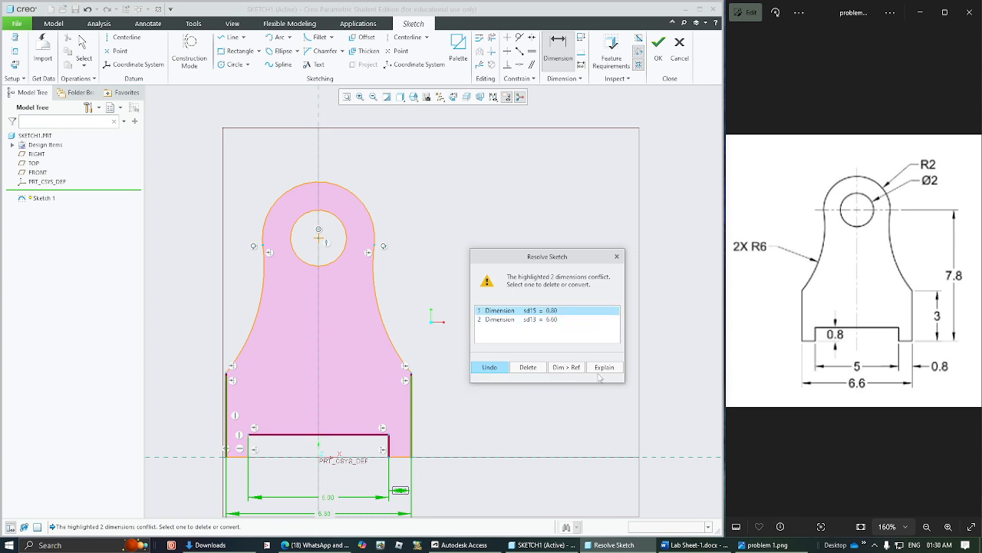
{"action": "left_click", "coordinate": [533, 319]}
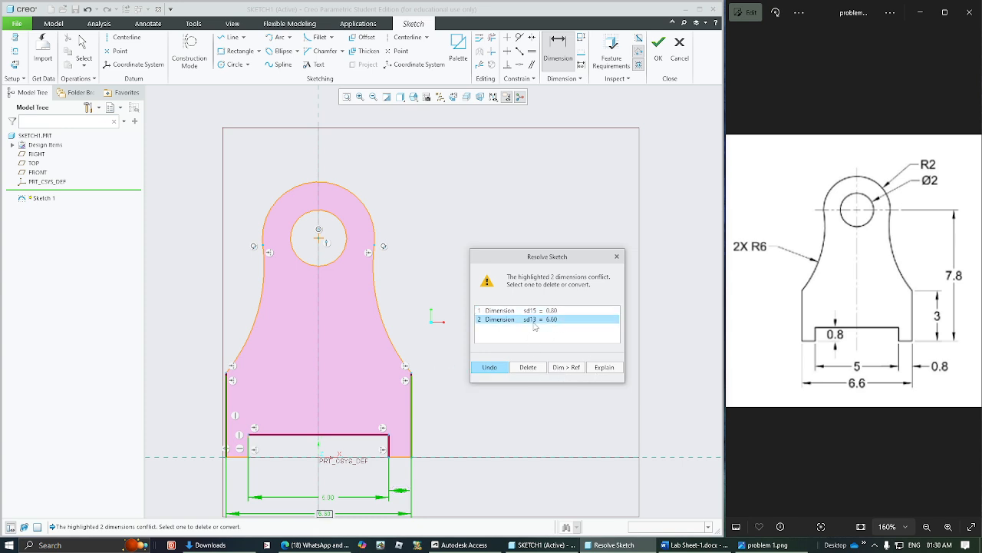
{"action": "left_click", "coordinate": [541, 311]}
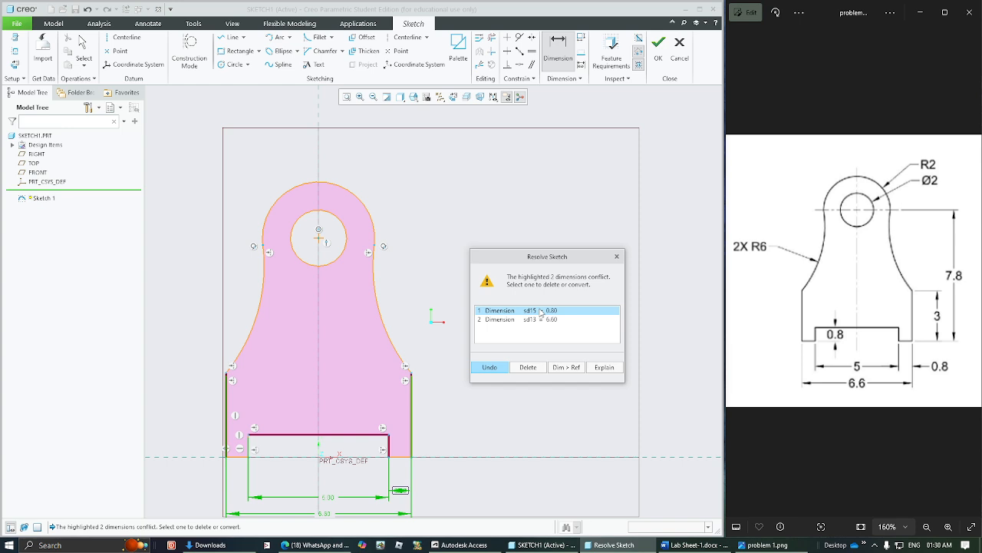
{"action": "left_click", "coordinate": [572, 367]}
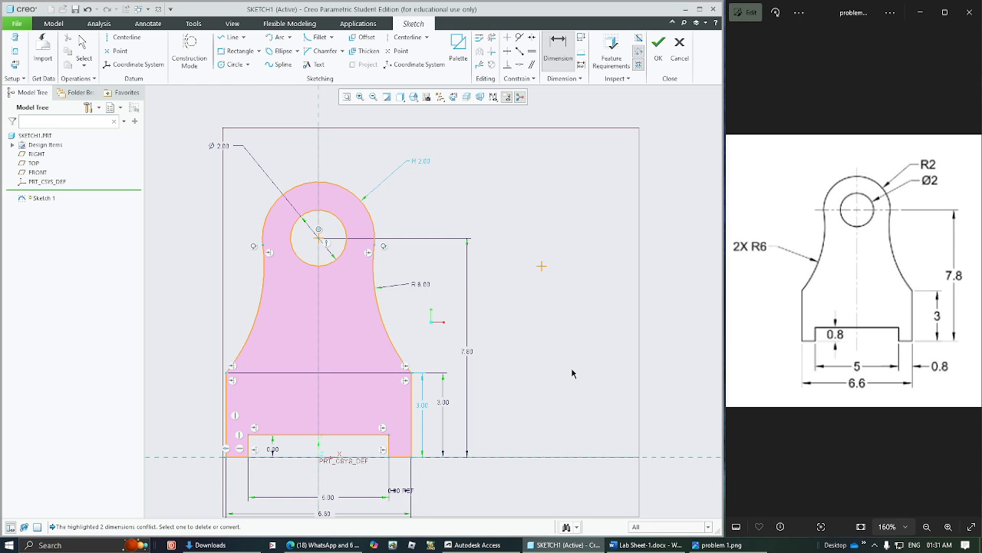
{"action": "middle_click", "coordinate": [572, 374]}
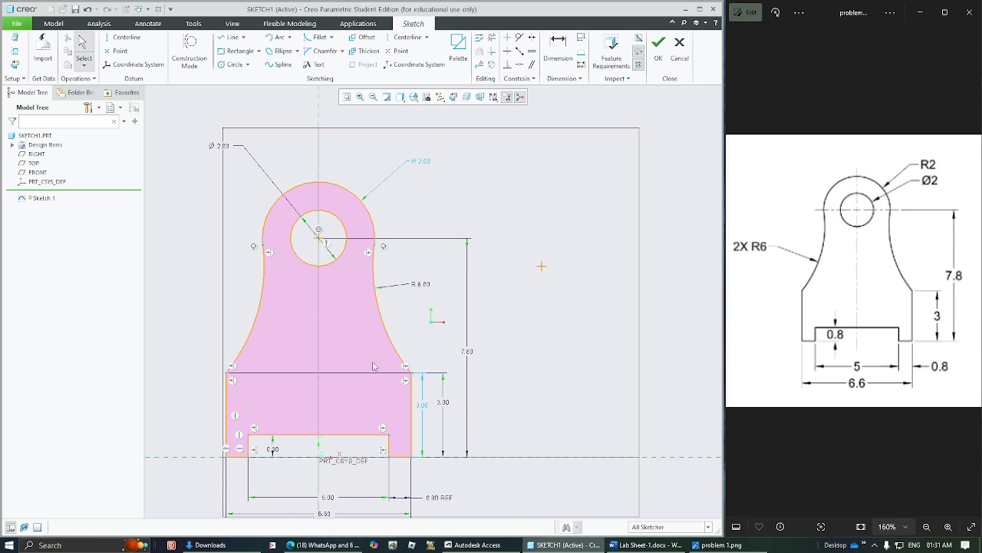
Save the sketch section as S2D0001.SEC in the proposed folder.
{"action": "left_click", "coordinate": [76, 10]}
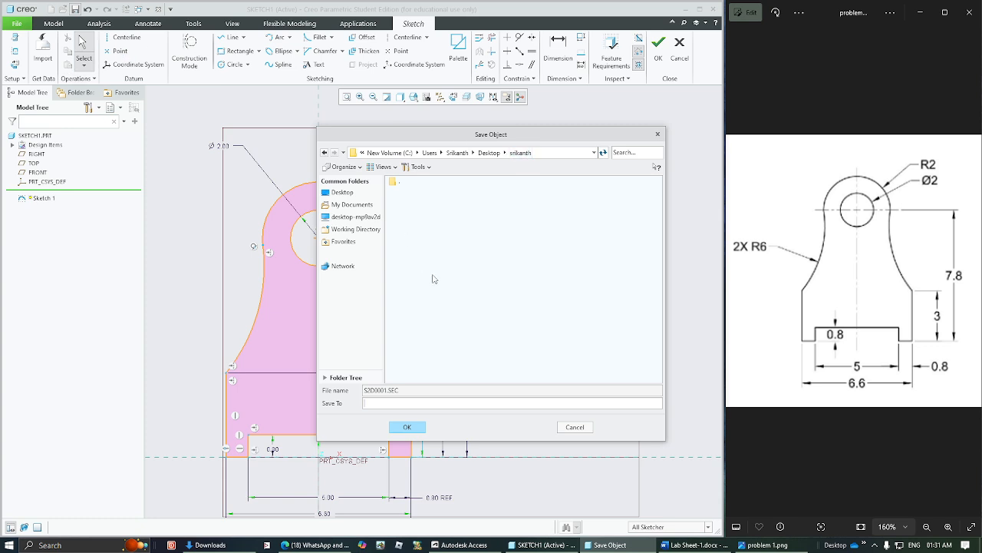
{"action": "left_click", "coordinate": [408, 427]}
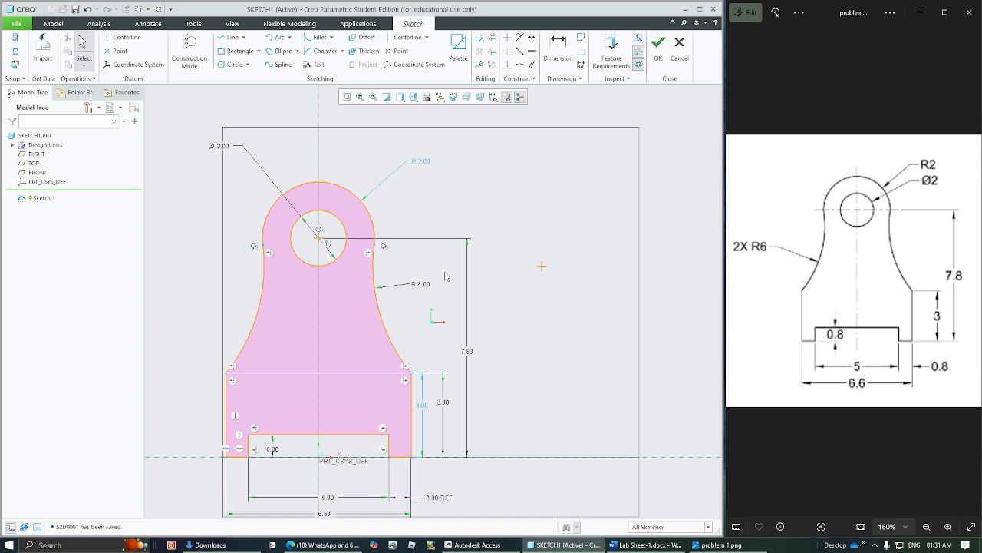